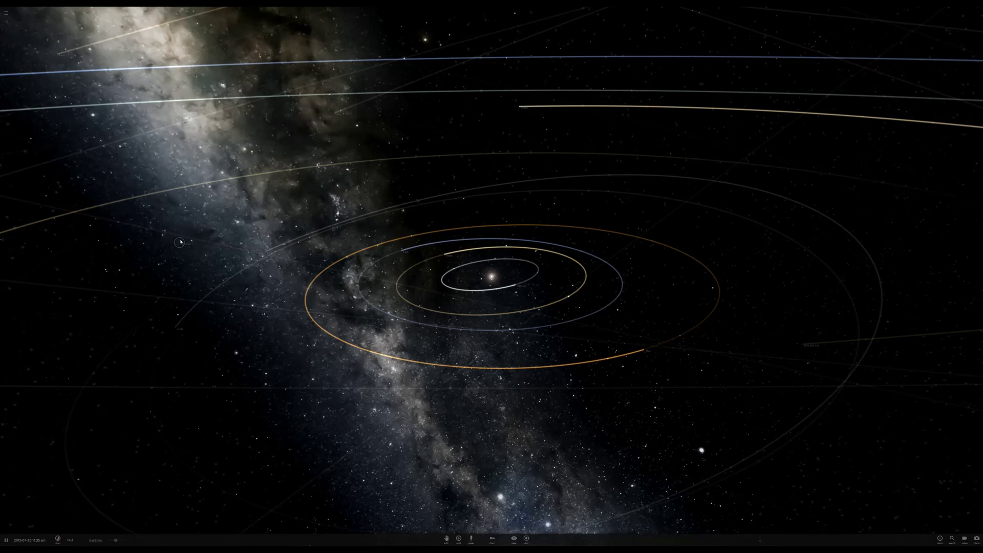
# Focus on Pluto in the Solar System simulation and set the view lighting to Flash Light.
pyautogui.scroll(-5, 200, 233)
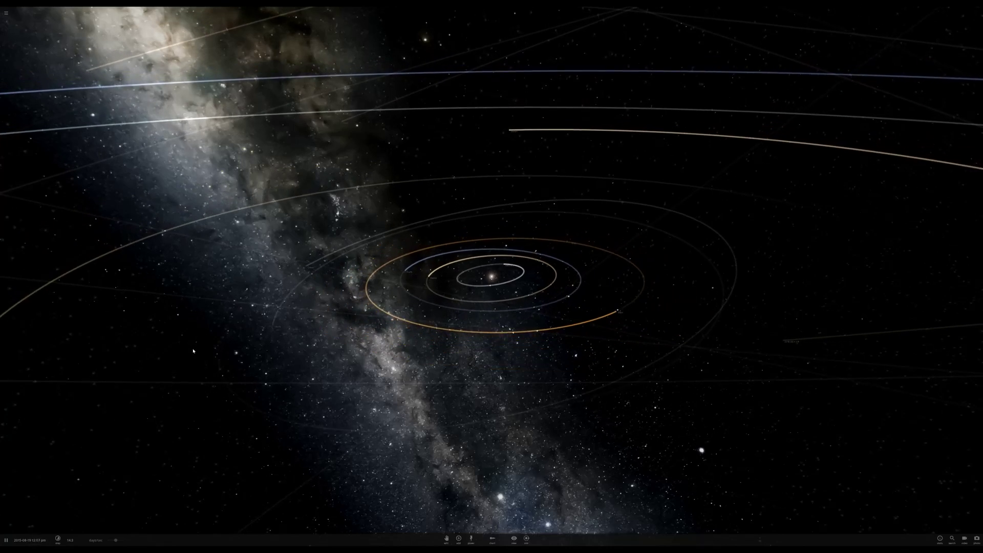
pyautogui.scroll(-2, 193, 351)
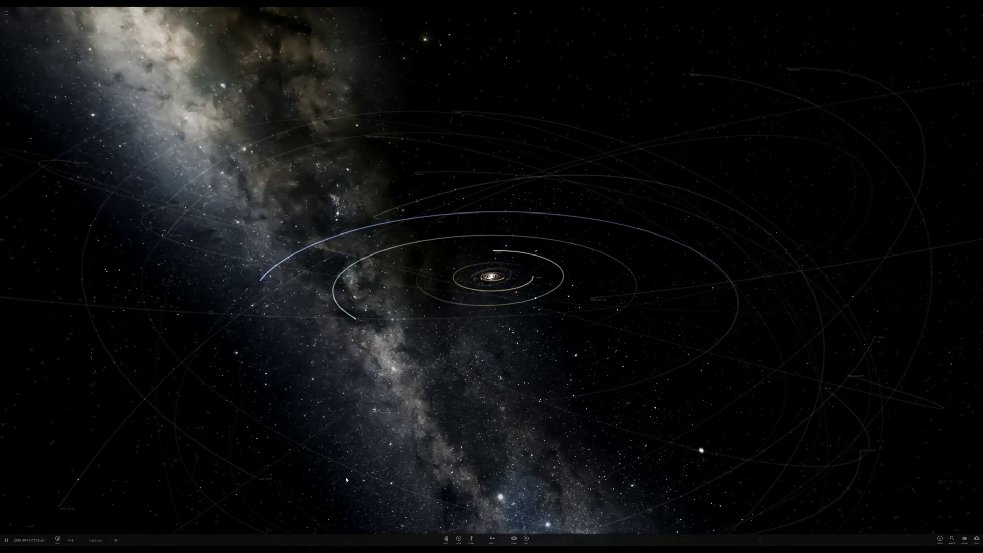
pyautogui.doubleClick(370, 218)
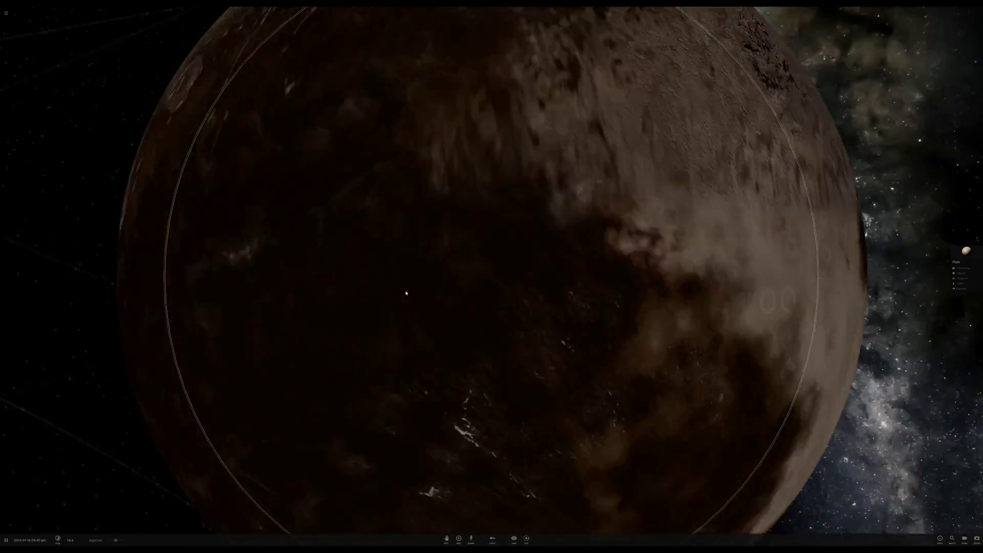
pyautogui.scroll(-3, 451, 279)
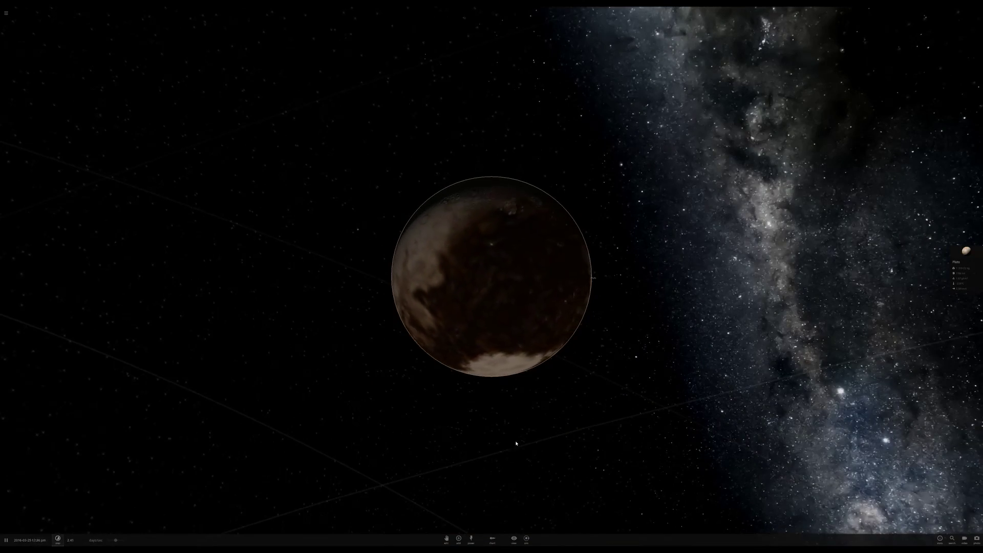
pyautogui.moveTo(533, 429); pyautogui.dragTo(539, 528)
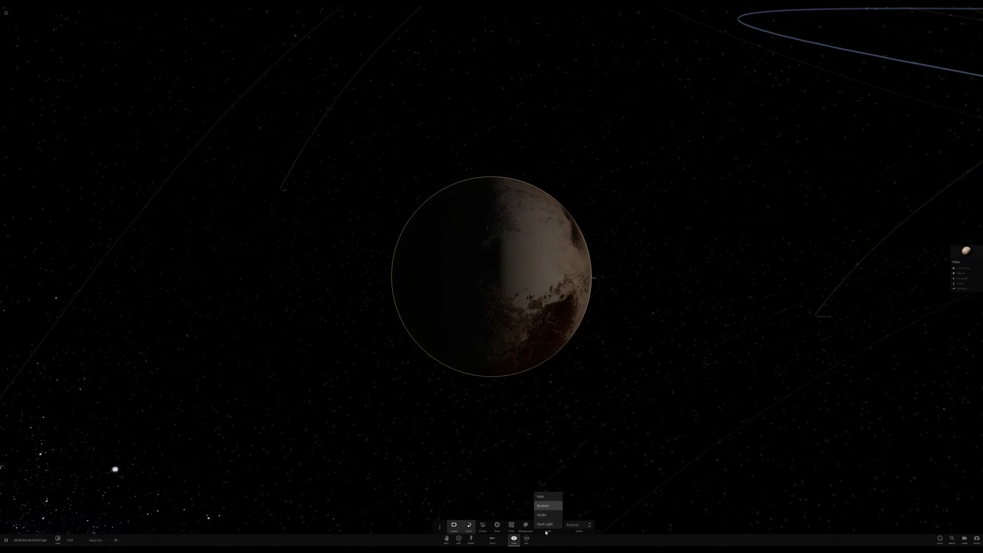
pyautogui.click(545, 524)
pyautogui.scroll(-3, 556, 344)
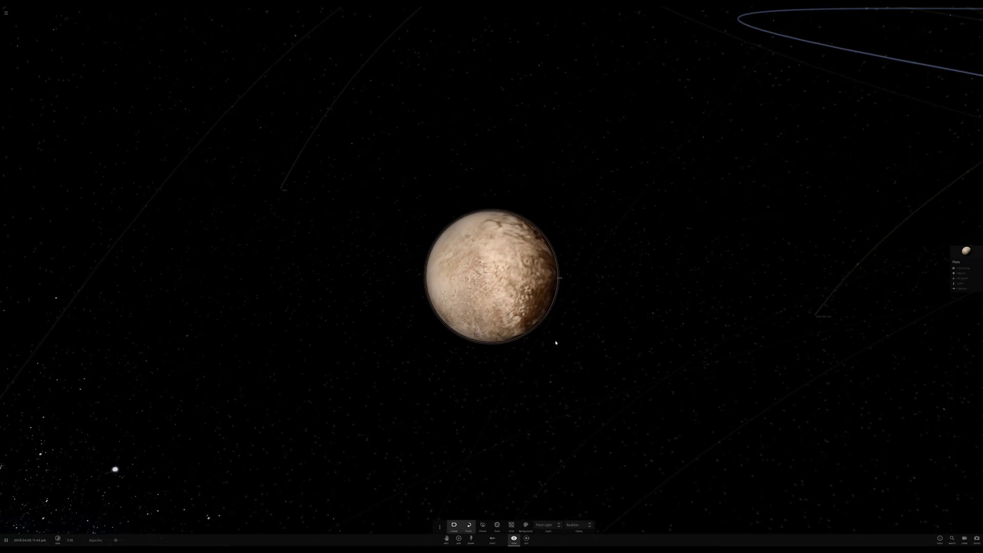
pyautogui.moveTo(570, 328); pyautogui.dragTo(611, 294)
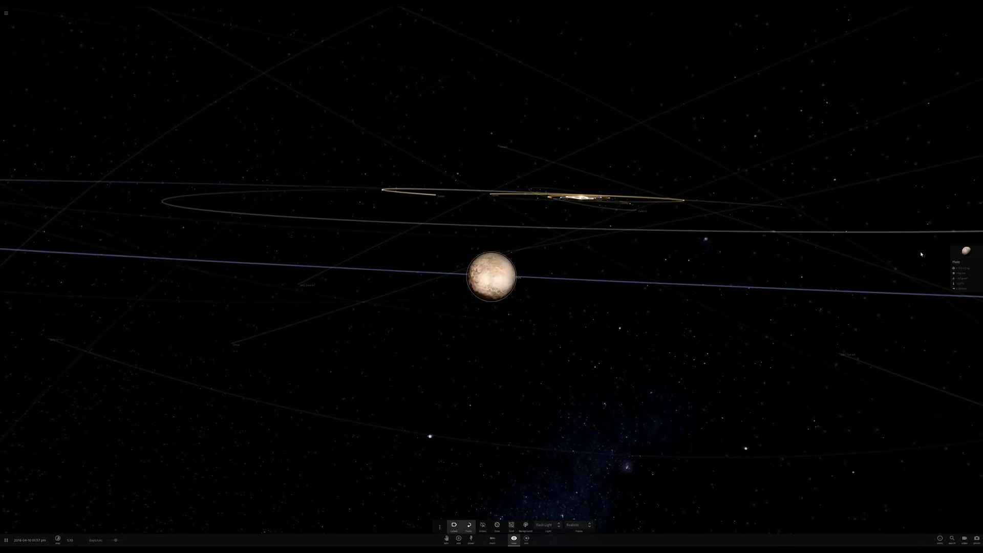
# Open Pluto's properties and increase its mass to a much larger value.
pyautogui.click(956, 253)
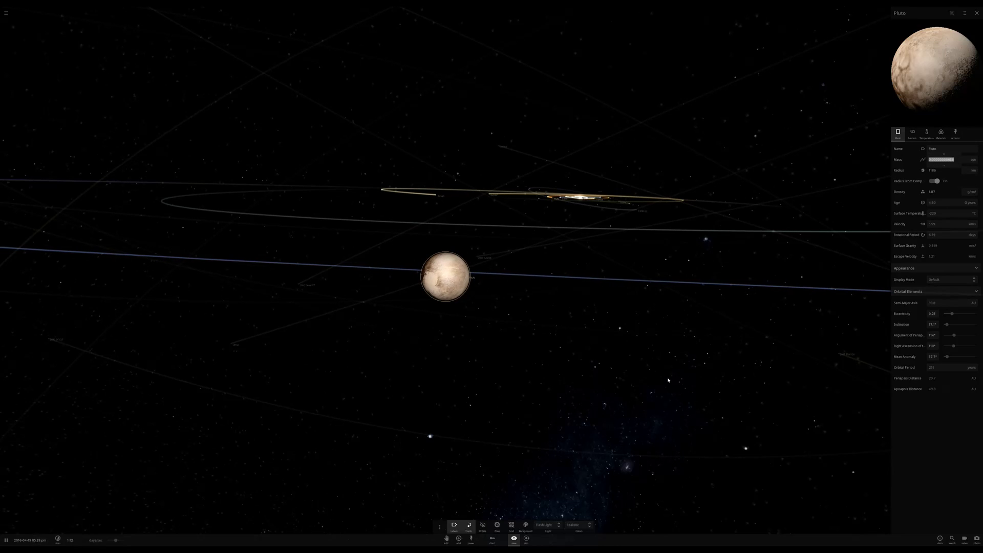
pyautogui.press('Return')
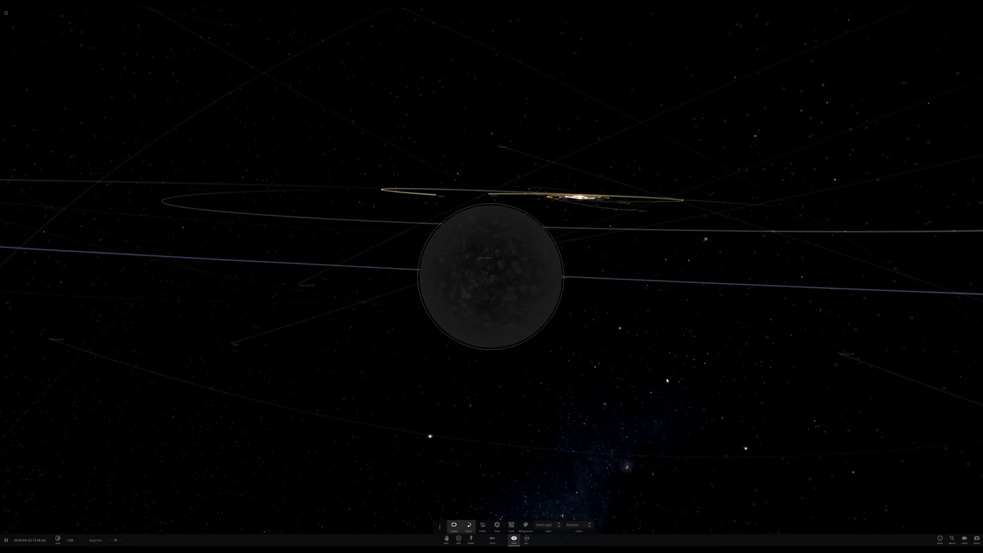
pyautogui.moveTo(479, 288); pyautogui.dragTo(500, 290)
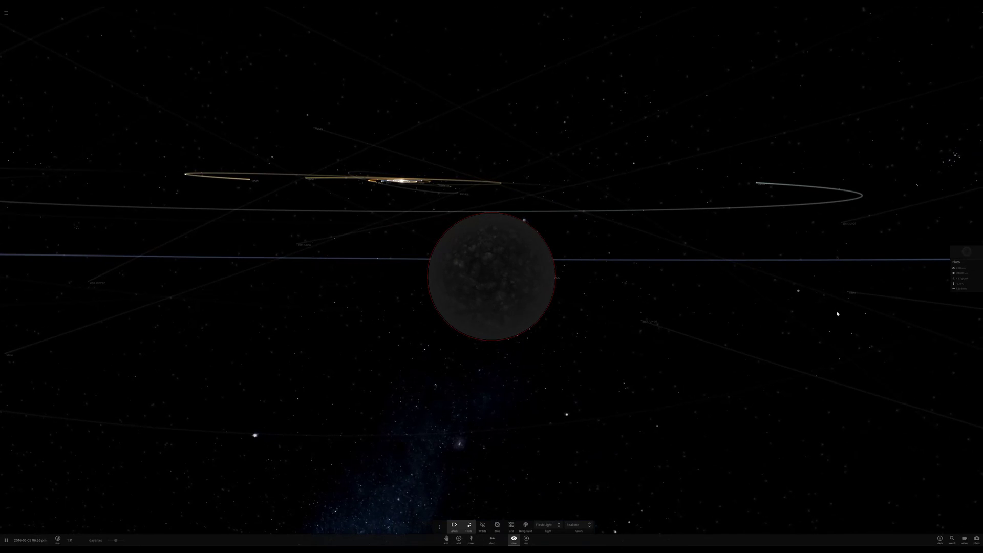
# Examine how the orbits of the planets and dwarf planets change around the heavier Pluto as the simulation runs.
pyautogui.moveTo(821, 303); pyautogui.dragTo(483, 275)
pyautogui.scroll(-5, 483, 275)
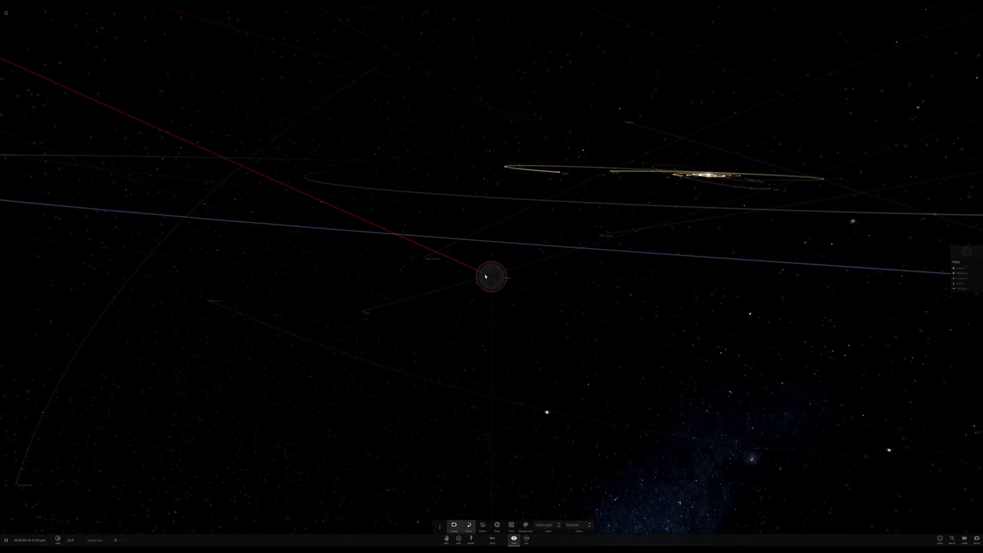
pyautogui.scroll(-8, 486, 277)
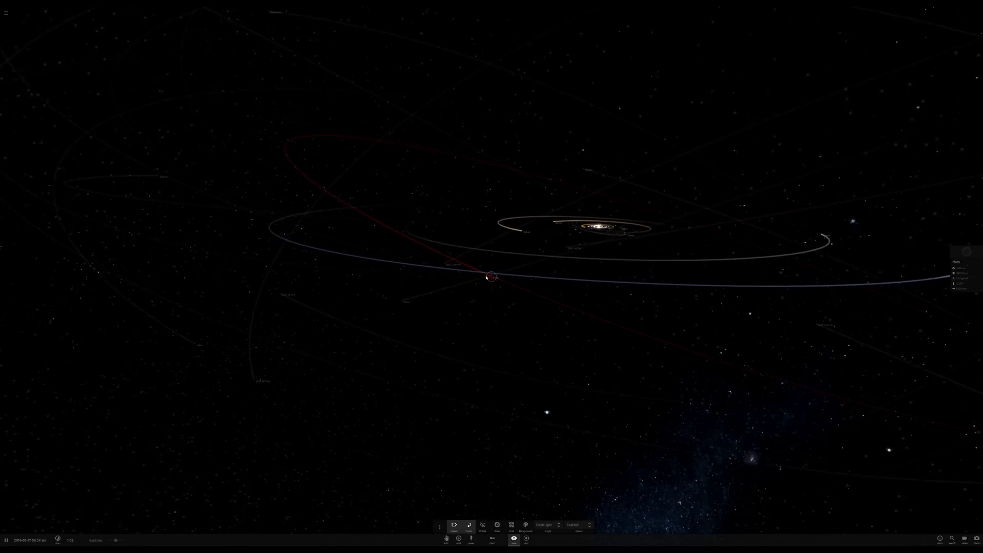
pyautogui.scroll(-6, 487, 277)
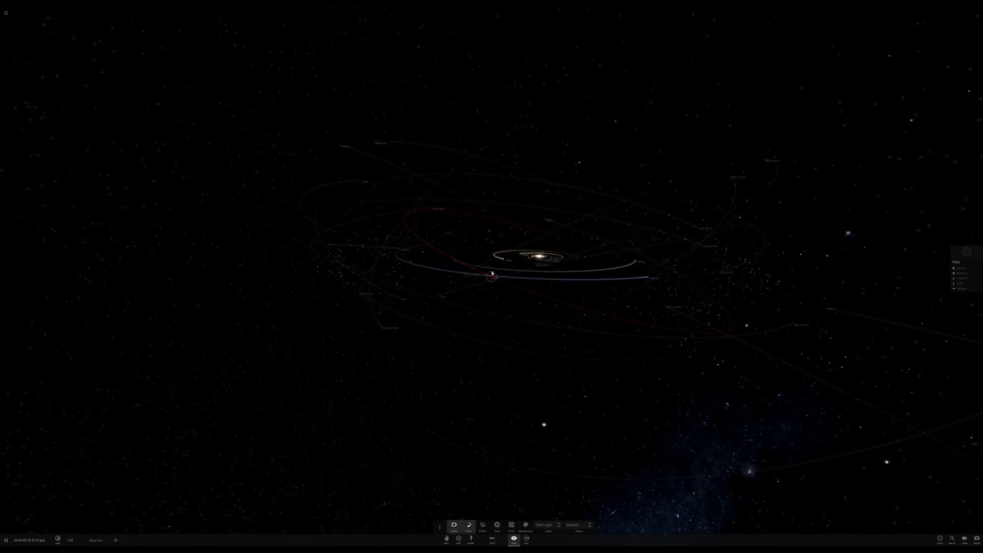
pyautogui.moveTo(491, 277); pyautogui.dragTo(494, 299)
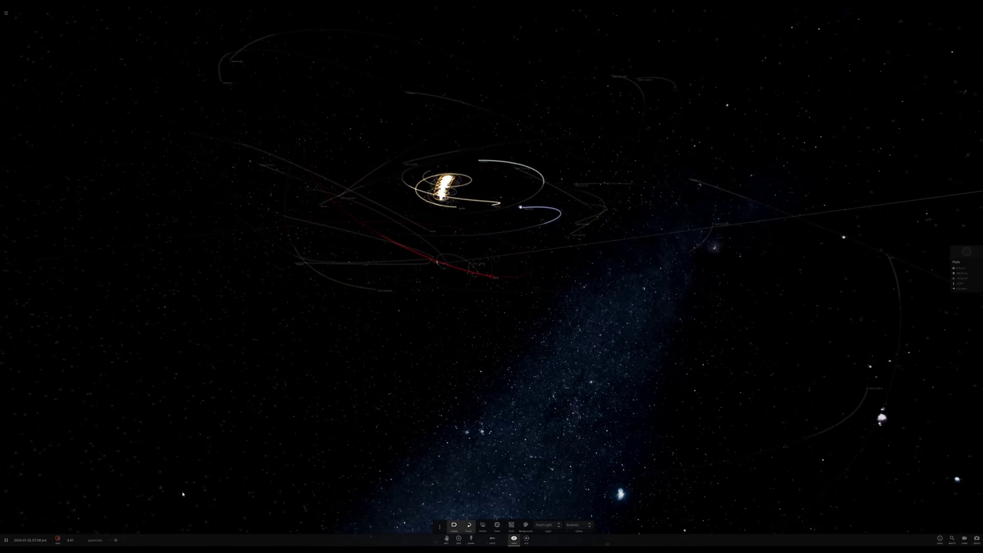
pyautogui.moveTo(220, 445); pyautogui.dragTo(220, 460)
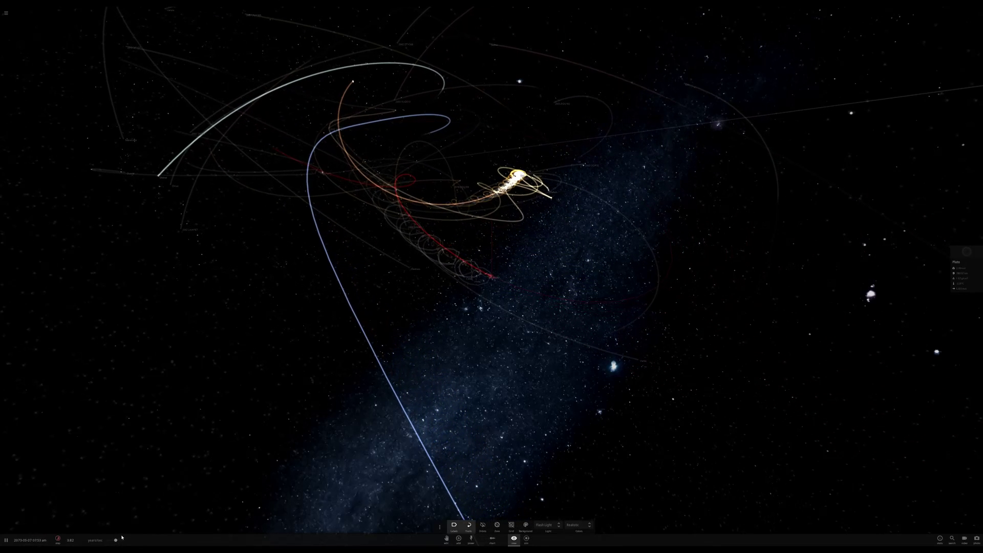
pyautogui.scroll(-4, 139, 514)
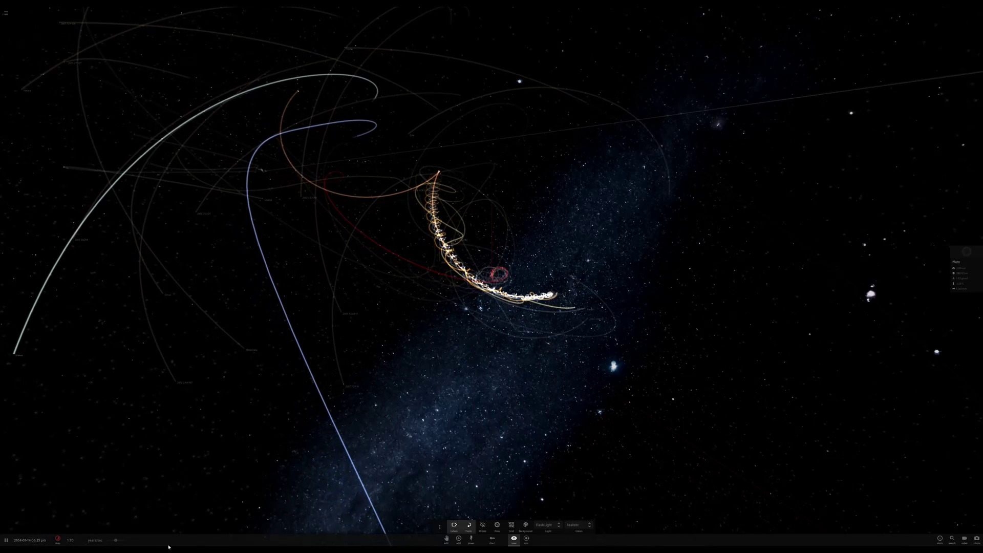
# Slow down the simulation and inspect Earth's properties and its orbit around the Sun.
pyautogui.moveTo(115, 540); pyautogui.dragTo(108, 540)
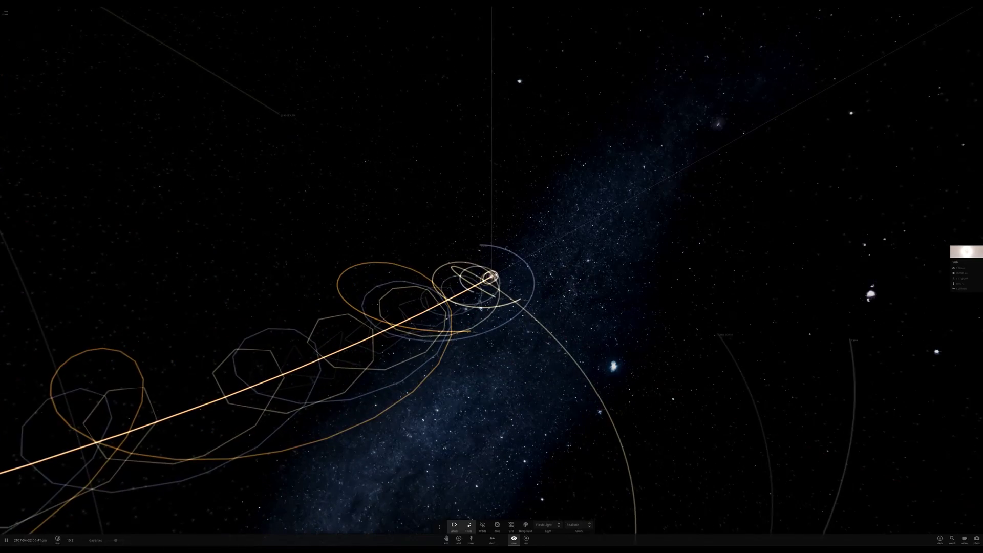
pyautogui.doubleClick(475, 249)
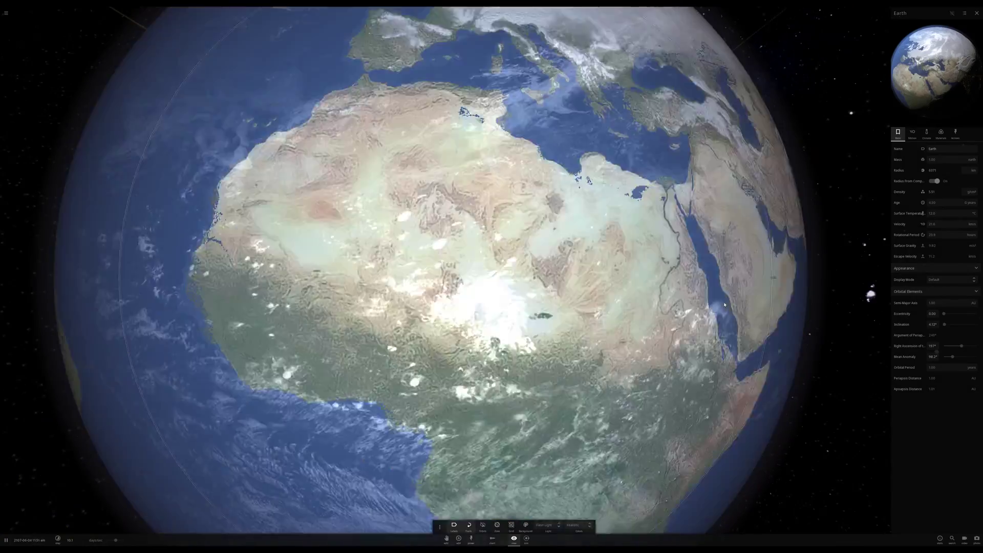
pyautogui.scroll(-5, 724, 304)
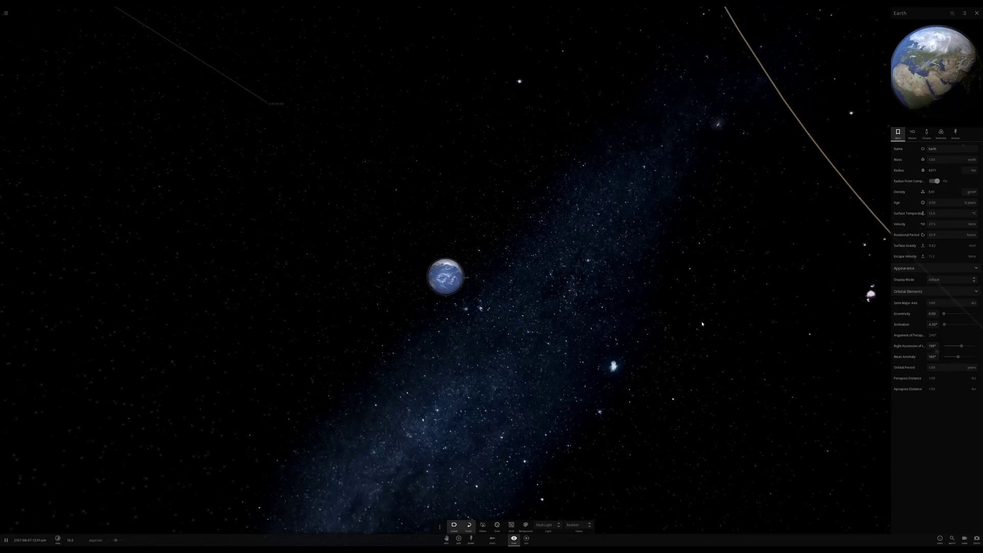
pyautogui.scroll(-8, 702, 324)
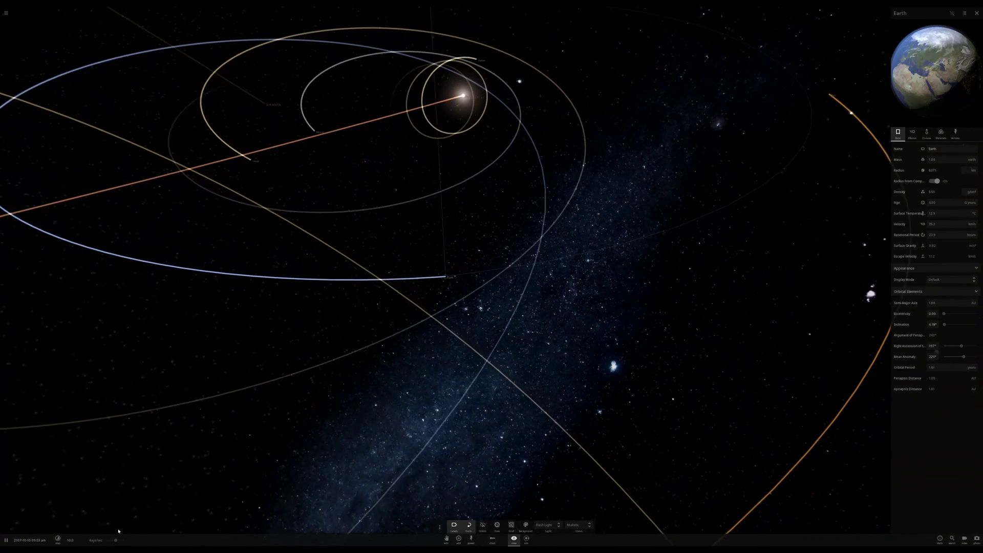
pyautogui.moveTo(115, 541); pyautogui.dragTo(100, 541)
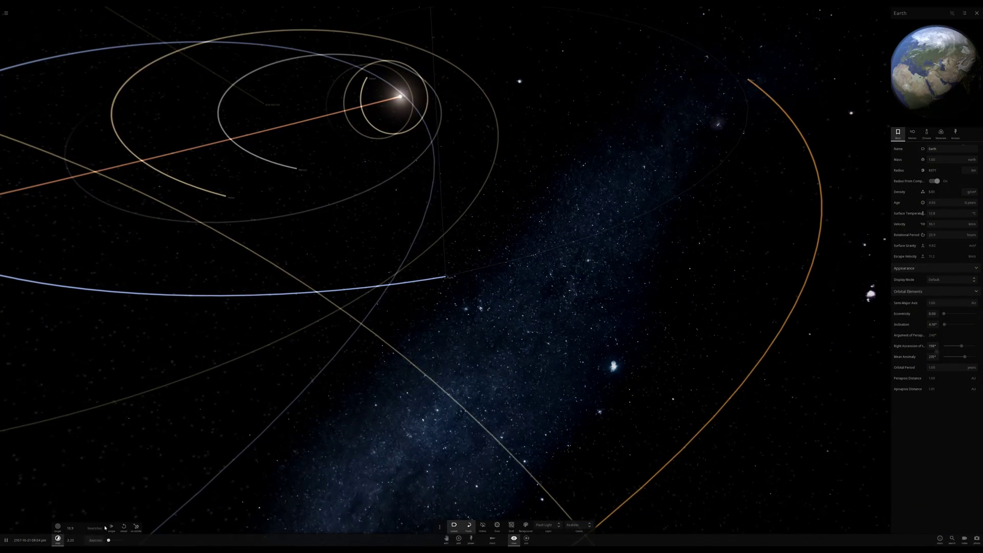
# Inspect Saturn up close and examine its orbit relative to the Sun and the surrounding planets.
pyautogui.click(369, 77)
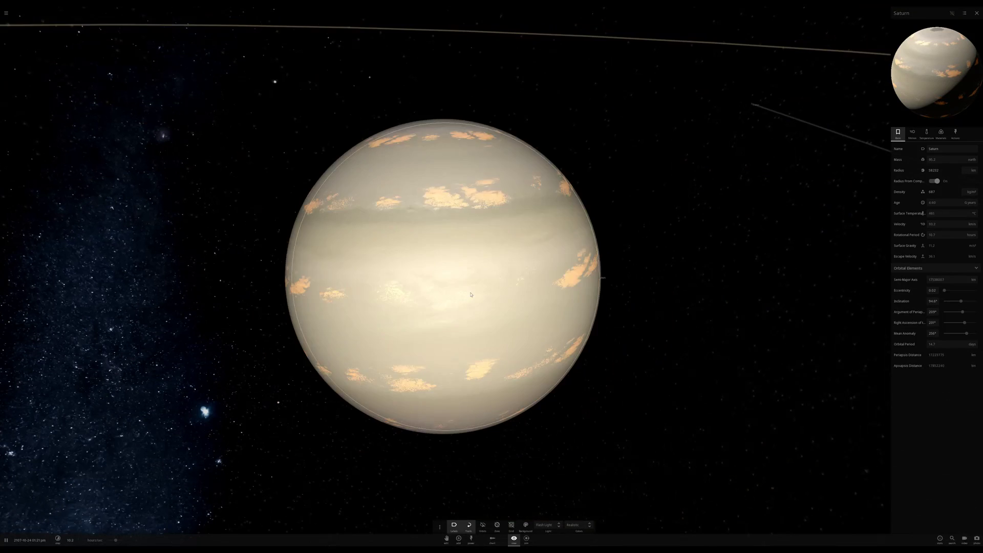
pyautogui.scroll(-5, 471, 294)
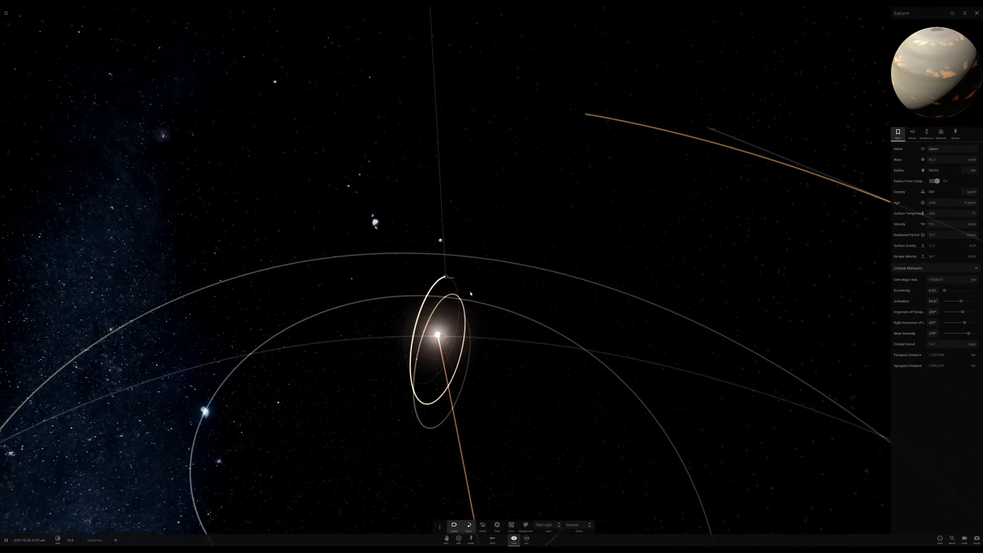
pyautogui.scroll(-4, 471, 294)
pyautogui.scroll(-1, 470, 294)
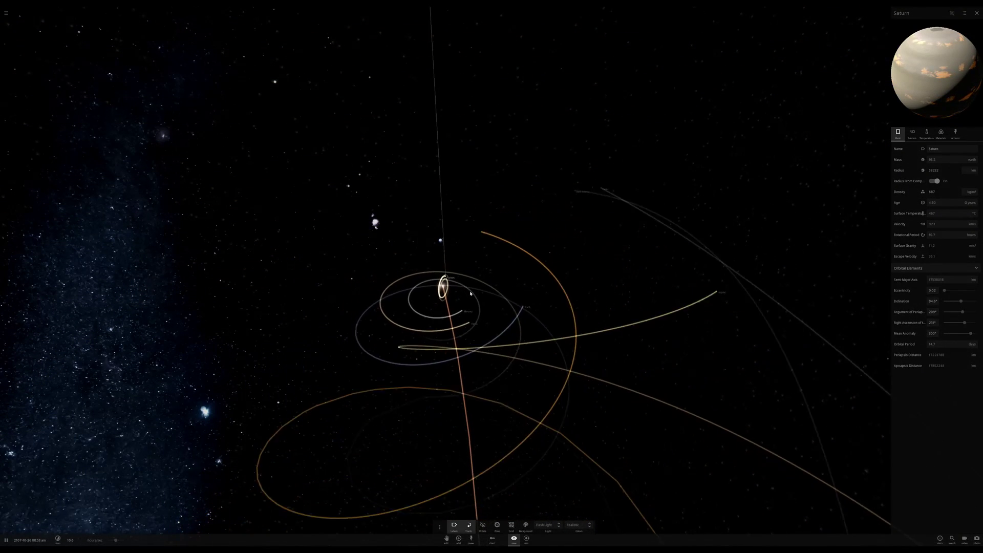
pyautogui.moveTo(470, 294); pyautogui.dragTo(379, 292)
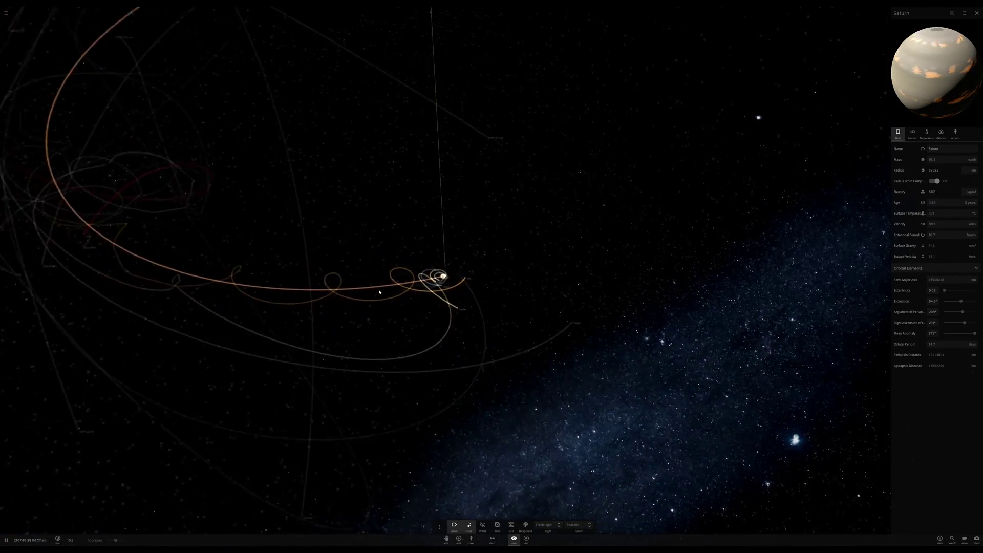
pyautogui.scroll(-5, 369, 291)
# Select the asteroid Amphitrite and examine its surroundings in the disturbed Solar System.
pyautogui.click(323, 292)
pyautogui.scroll(-4, 322, 293)
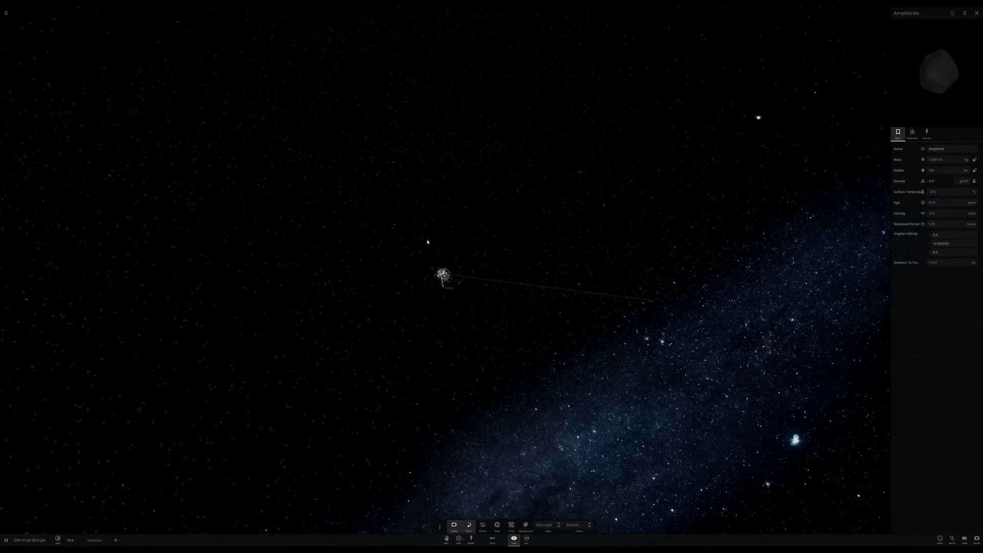
pyautogui.scroll(10, 427, 242)
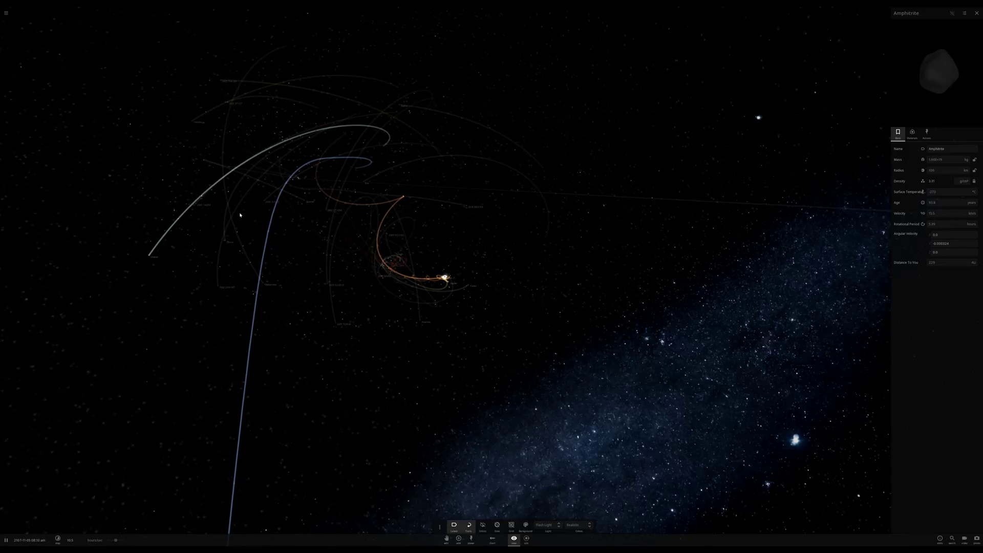
# Focus on Quaoar and examine the scattered outer planet orbits from several angles.
pyautogui.doubleClick(307, 205)
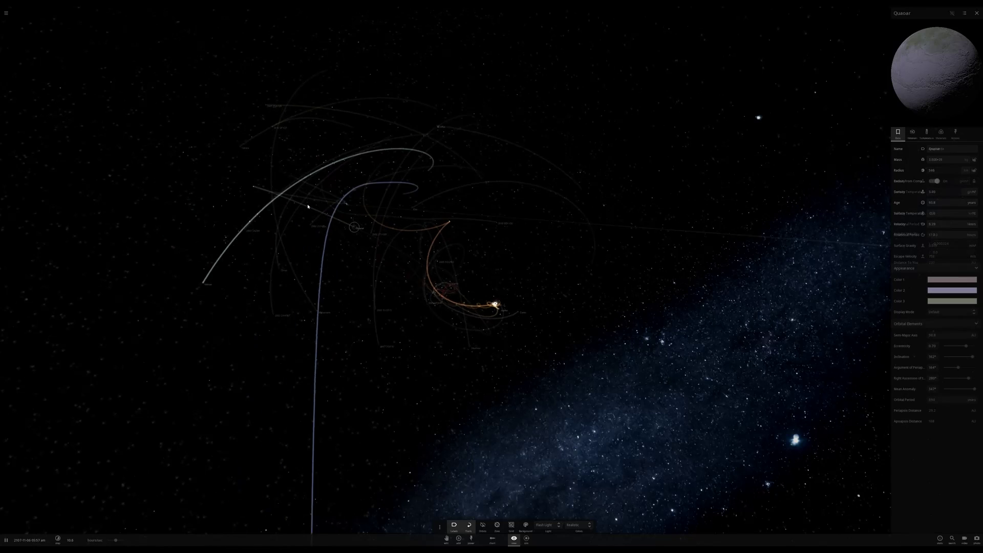
pyautogui.moveTo(437, 269); pyautogui.dragTo(498, 199)
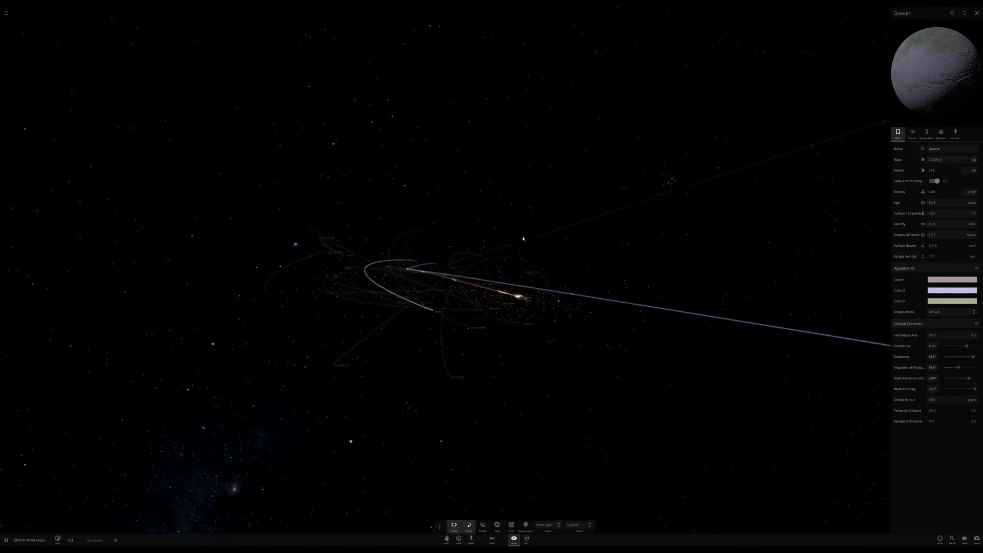
pyautogui.moveTo(526, 239); pyautogui.dragTo(540, 235)
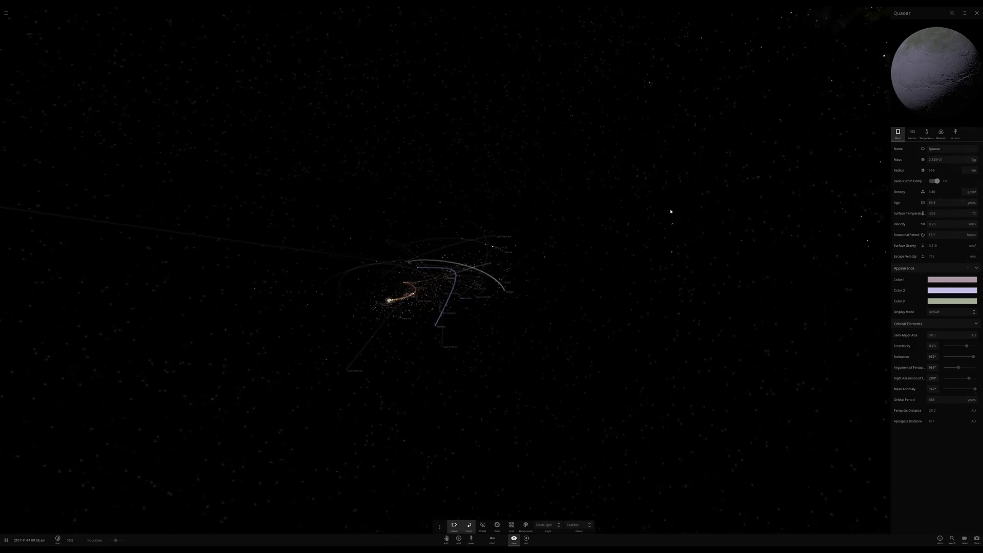
pyautogui.moveTo(671, 211); pyautogui.dragTo(726, 213)
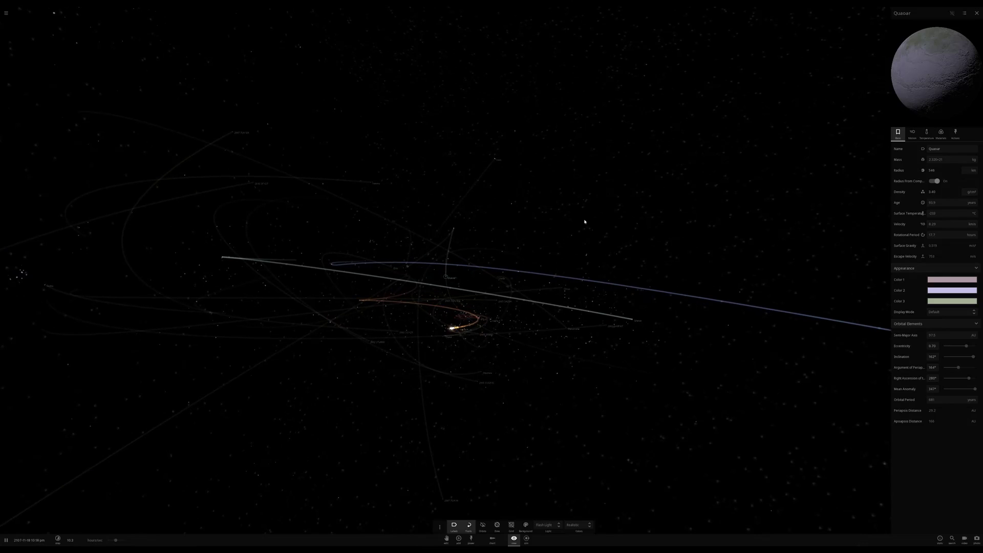
pyautogui.moveTo(585, 222); pyautogui.dragTo(567, 256)
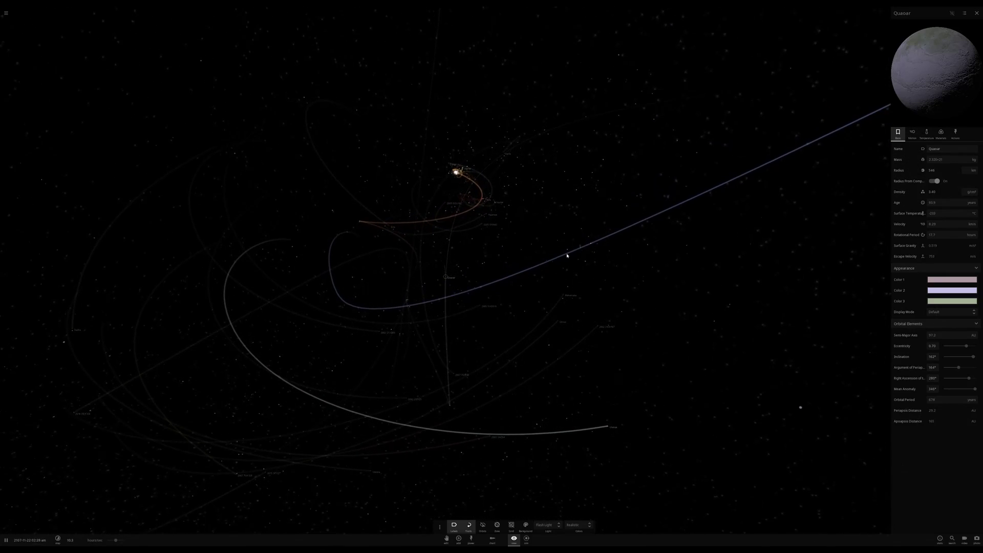
# Focus on Pluto again and open its properties to review its orbit and mass.
pyautogui.click(484, 201)
pyautogui.click(464, 270)
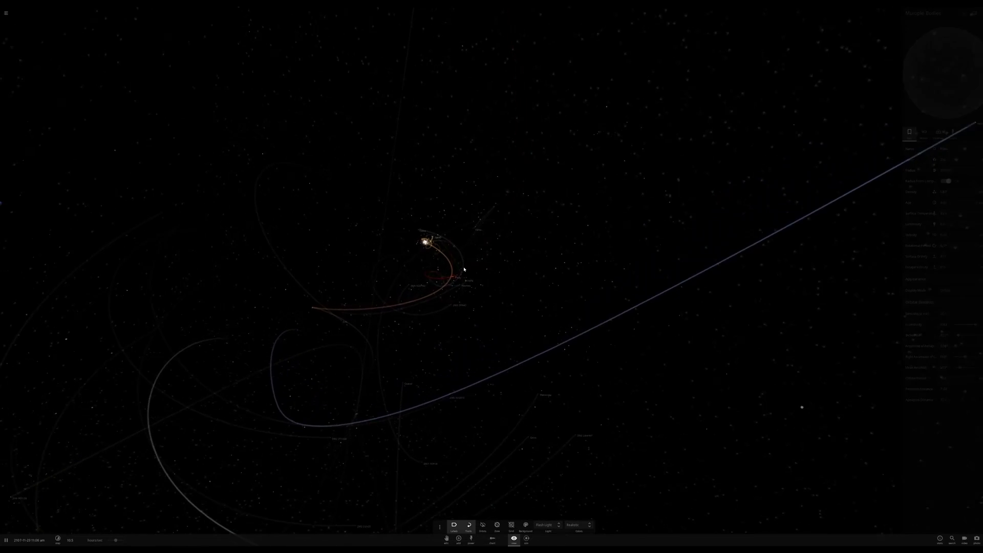
pyautogui.scroll(4, 466, 272)
pyautogui.scroll(3, 467, 271)
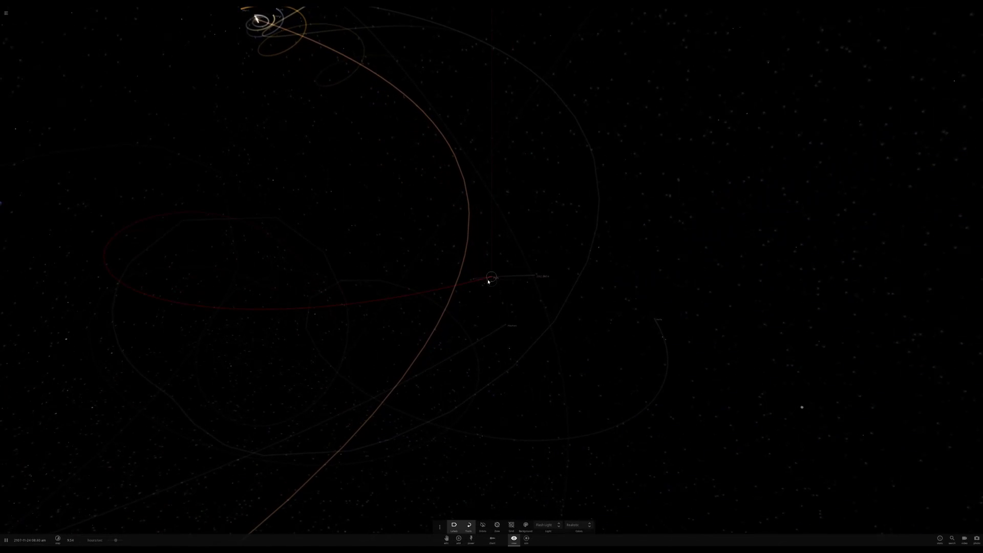
pyautogui.click(967, 253)
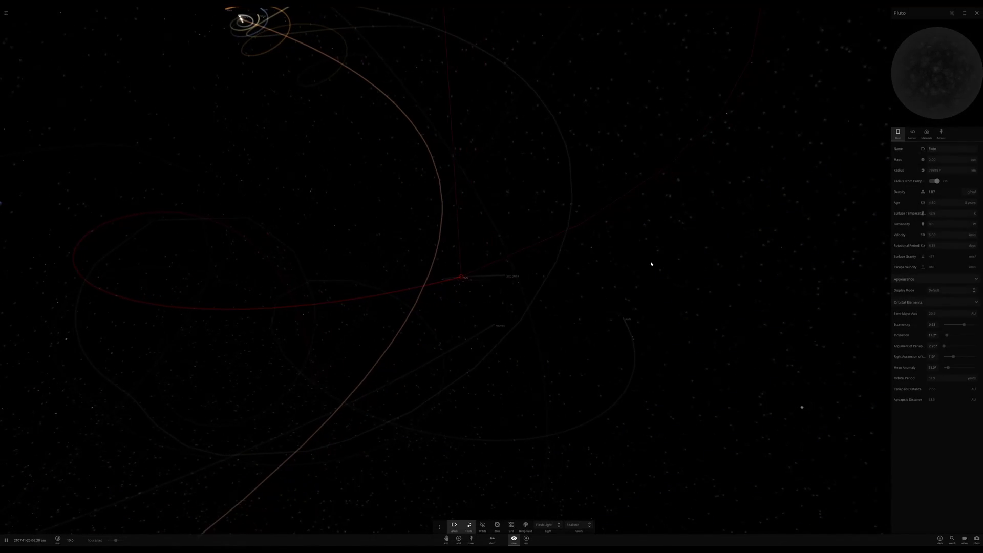
# Inspect Pluto up close and examine the surrounding orbital trails of the disturbed Solar System at a wider scale.
pyautogui.scroll(10, 492, 235)
pyautogui.scroll(-3, 491, 234)
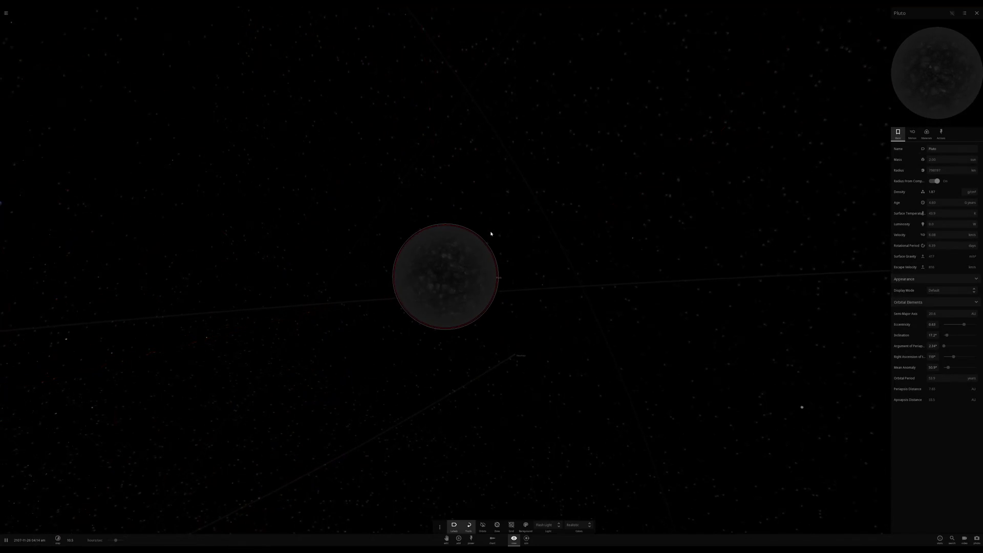
pyautogui.scroll(-5, 488, 231)
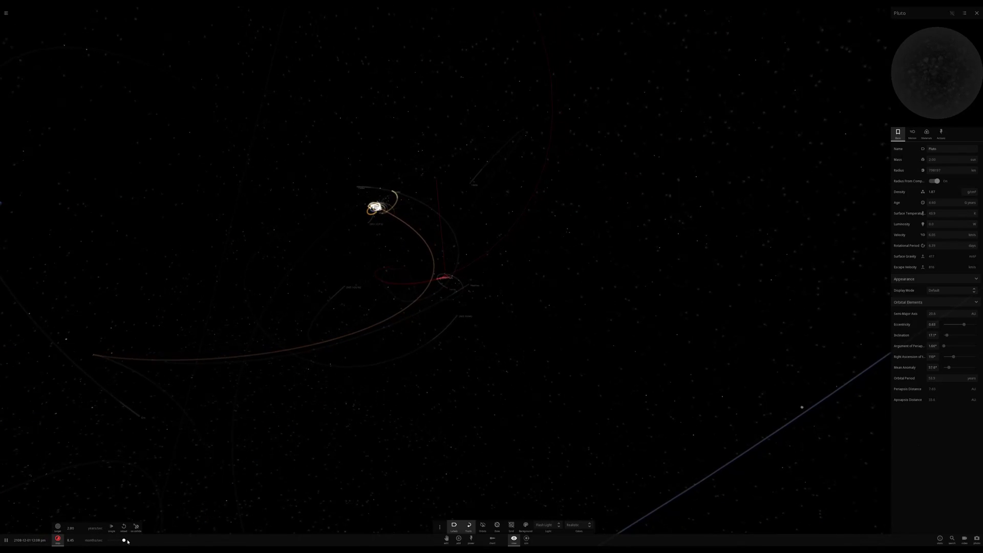
pyautogui.scroll(-4, 216, 434)
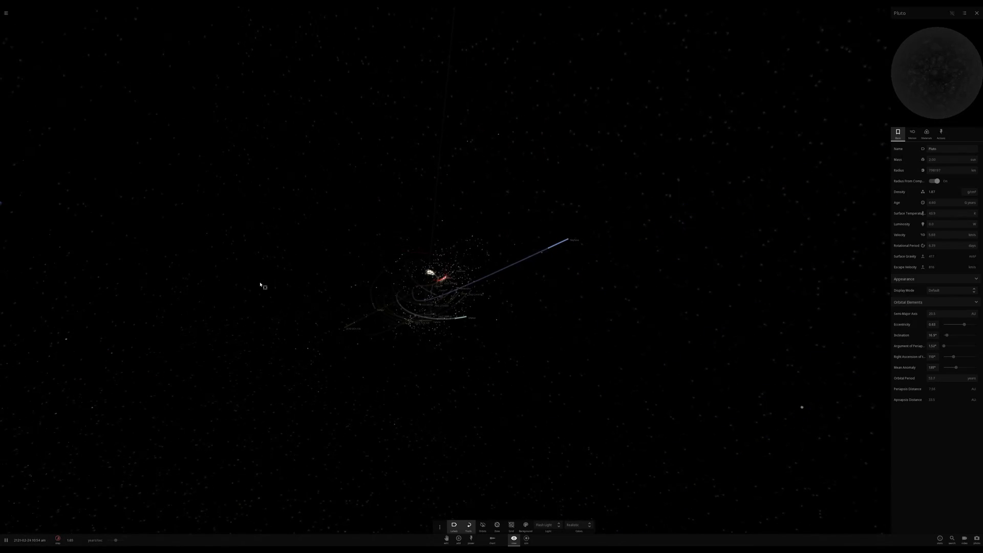
# Select the group of bodies around Pluto and the Sun and examine their trails at close and wide range.
pyautogui.moveTo(260, 285); pyautogui.dragTo(588, 435)
pyautogui.scroll(5, 416, 311)
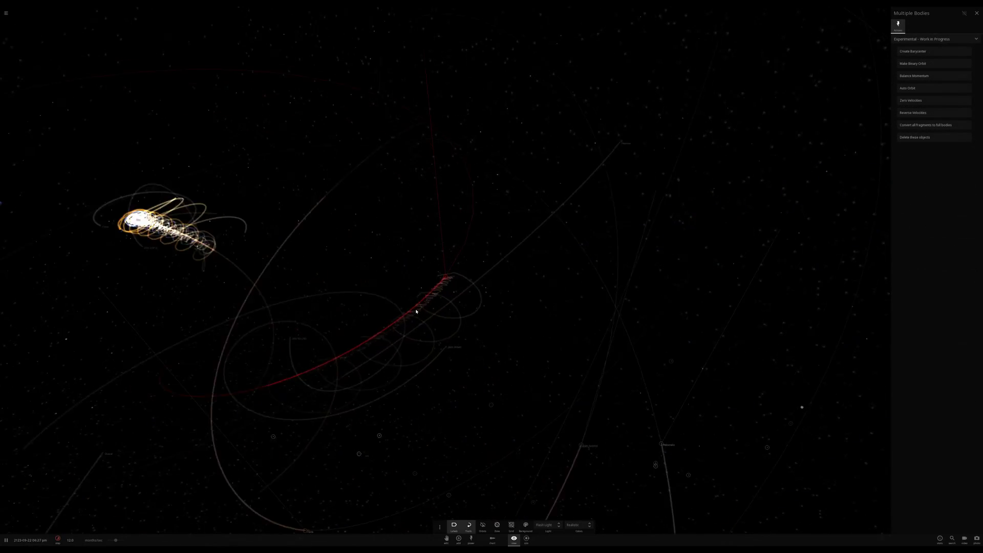
pyautogui.scroll(-2, 417, 312)
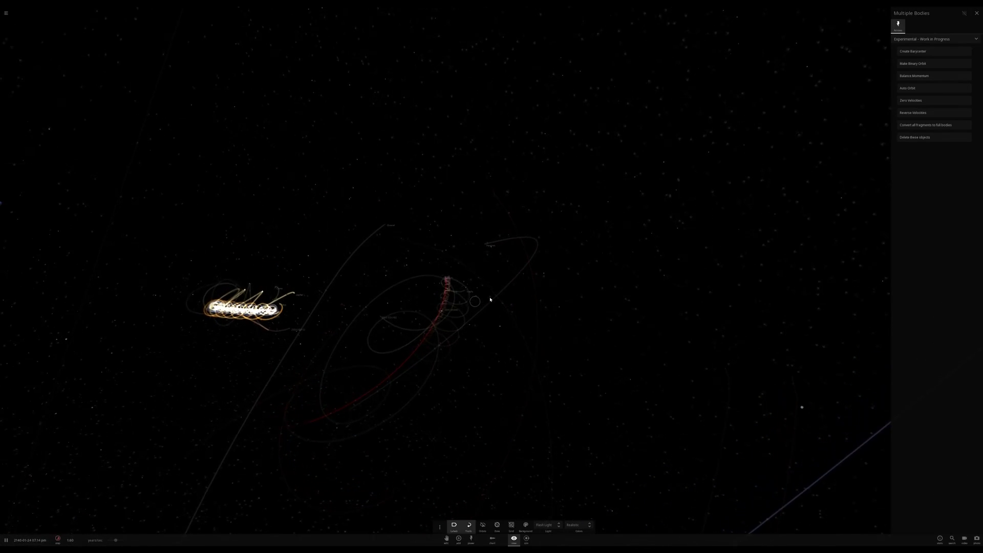
pyautogui.scroll(-5, 463, 303)
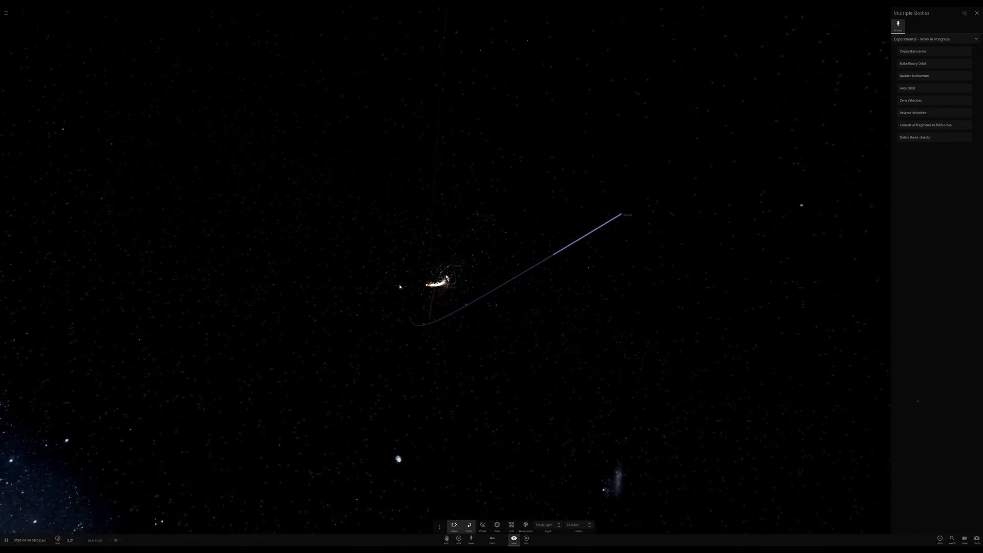
# Select groups of small bodies scattered around the outskirts of the system to locate them, and clear the selection.
pyautogui.moveTo(285, 194); pyautogui.dragTo(405, 349)
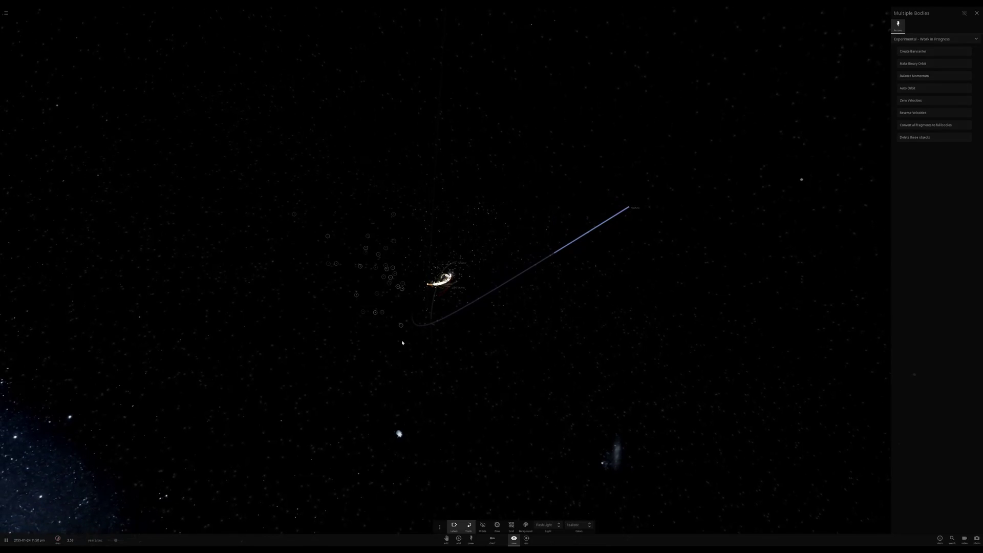
pyautogui.click(374, 369)
pyautogui.moveTo(353, 196); pyautogui.dragTo(446, 346)
pyautogui.click(449, 209)
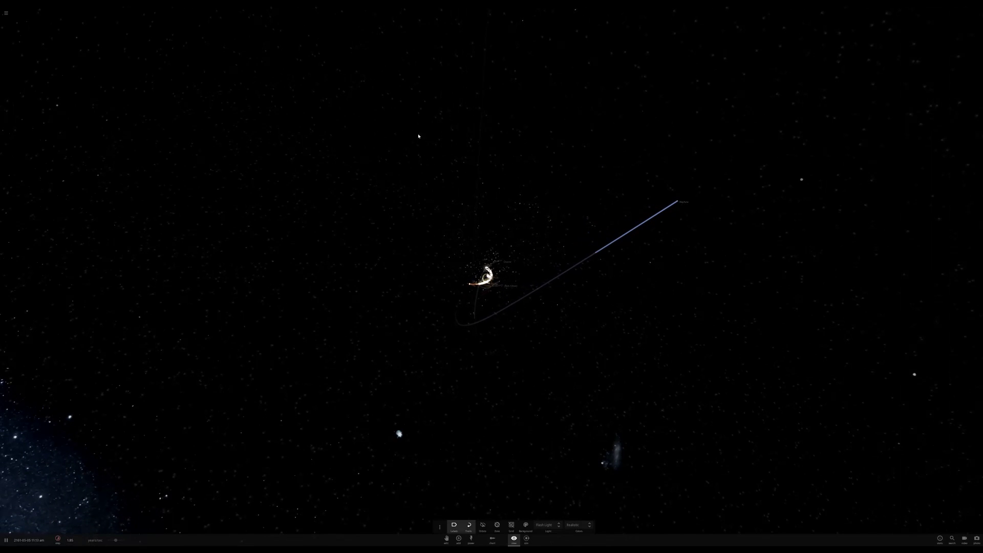
pyautogui.moveTo(407, 104); pyautogui.dragTo(594, 233)
pyautogui.click(766, 190)
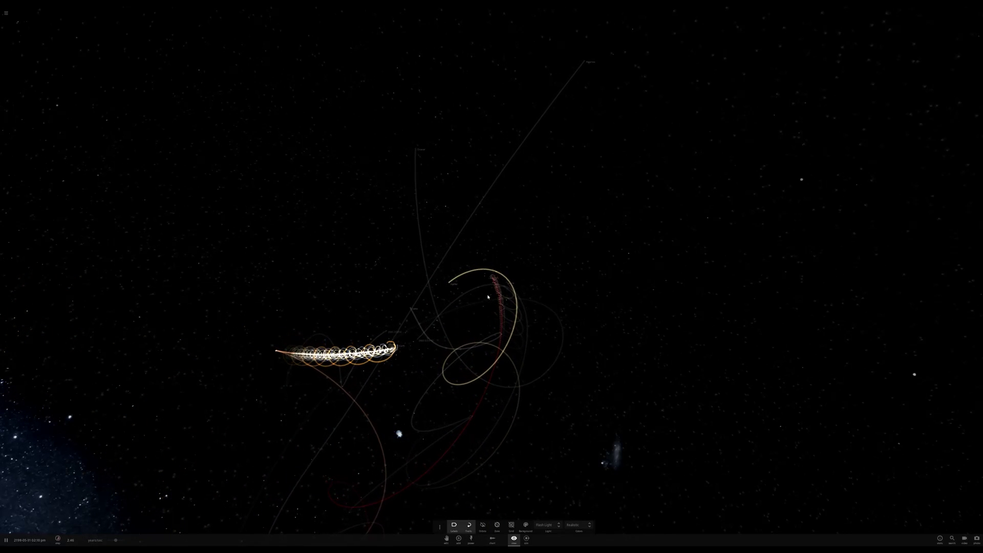
# Show the bodies' orbit paths around Pluto and the Sun and turn off their trails.
pyautogui.scroll(2, 460, 350)
pyautogui.scroll(3, 527, 363)
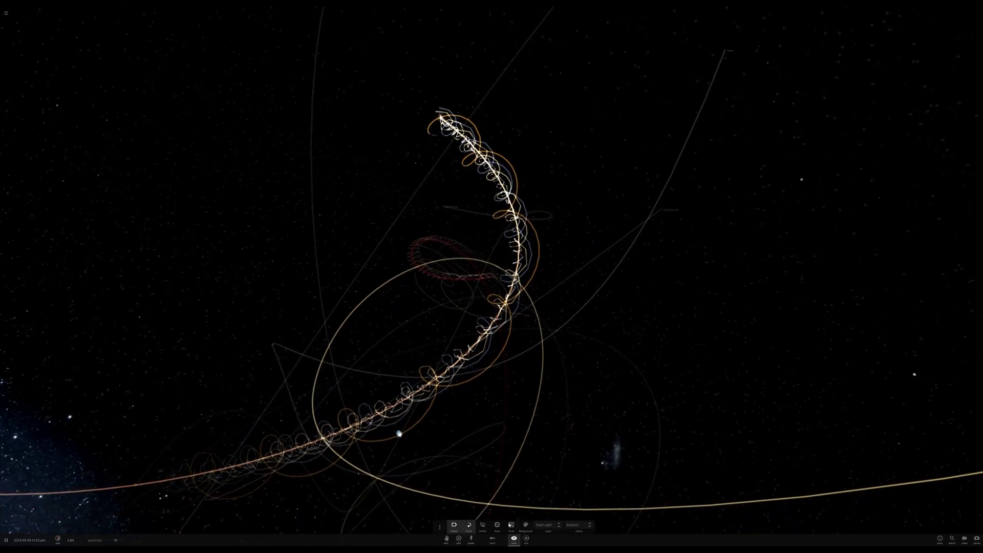
pyautogui.click(483, 526)
pyautogui.click(469, 526)
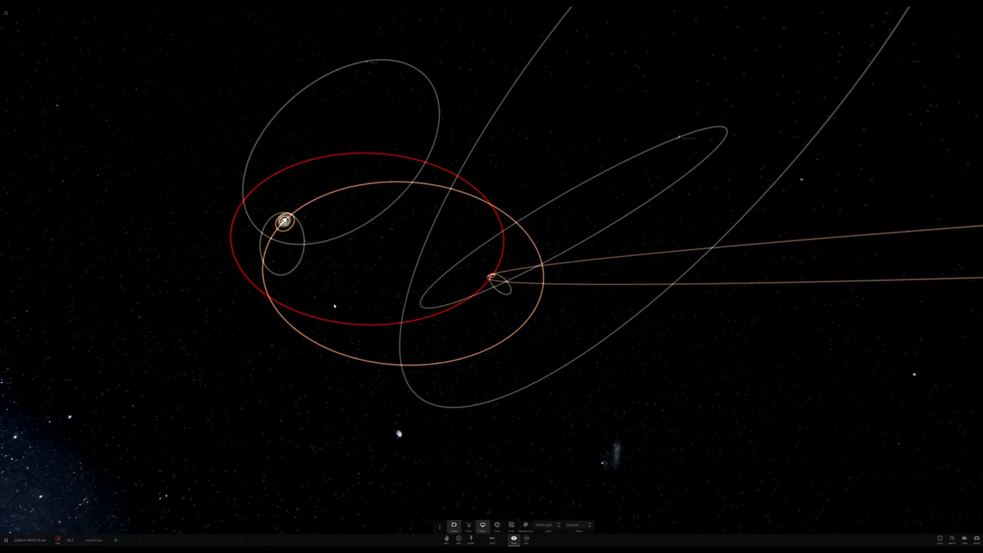
# Examine the orbit paths around Pluto and the Sun at several scales as the simulation runs.
pyautogui.scroll(-10, 476, 274)
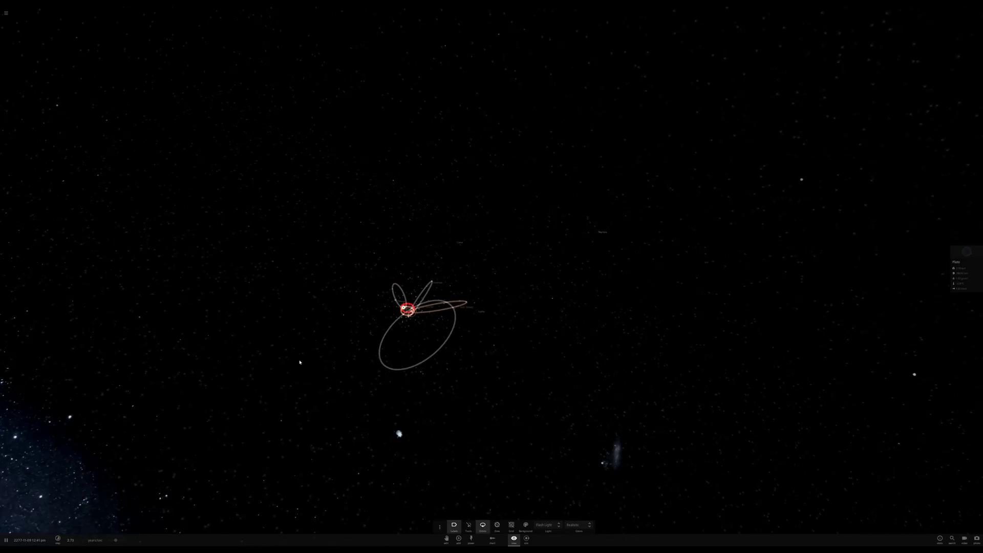
pyautogui.scroll(10, 502, 312)
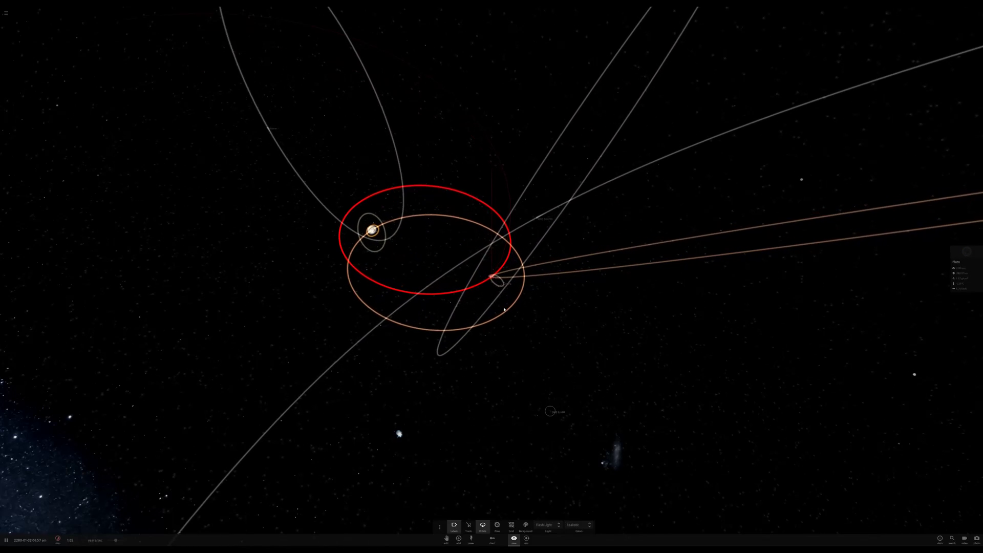
pyautogui.scroll(-10, 504, 309)
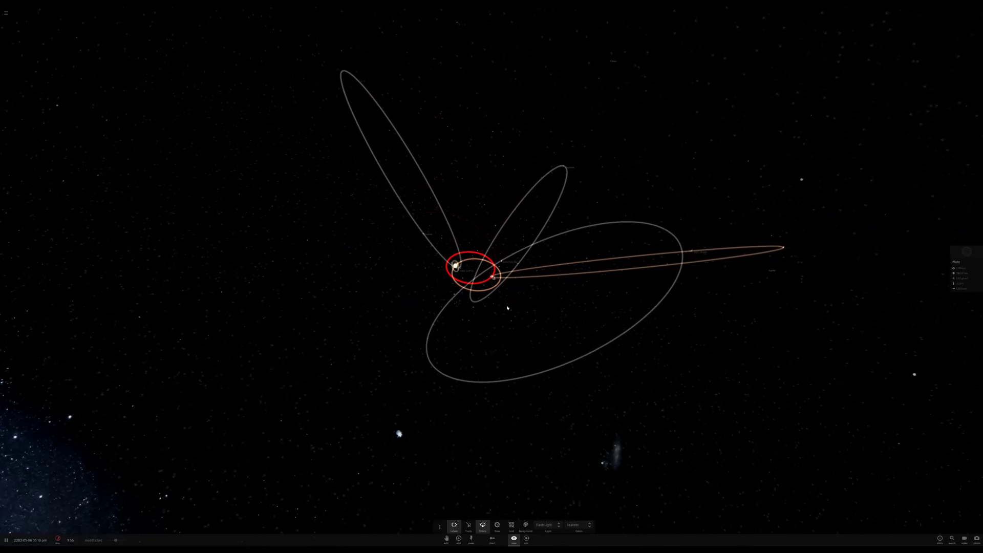
pyautogui.scroll(10, 510, 297)
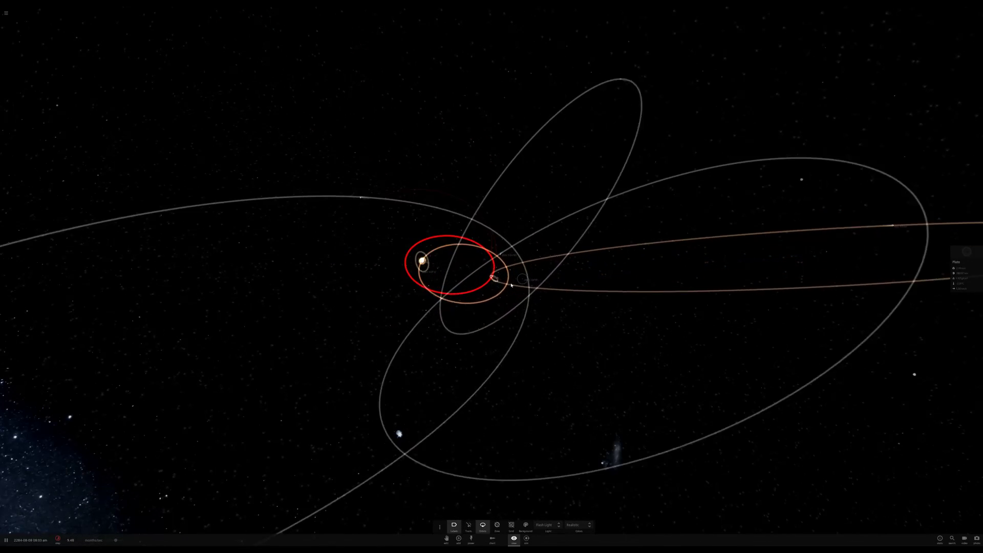
pyautogui.scroll(-8, 512, 283)
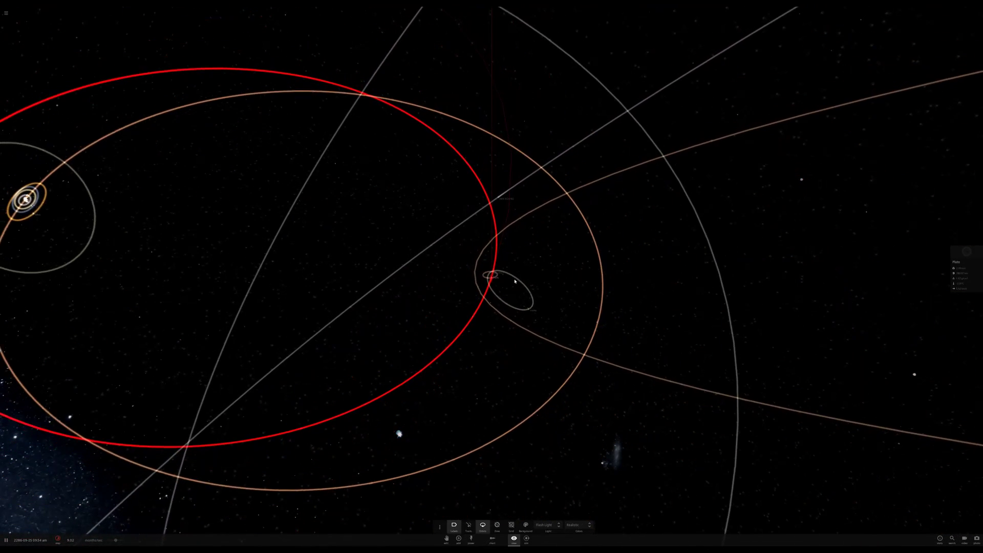
pyautogui.scroll(-8, 520, 280)
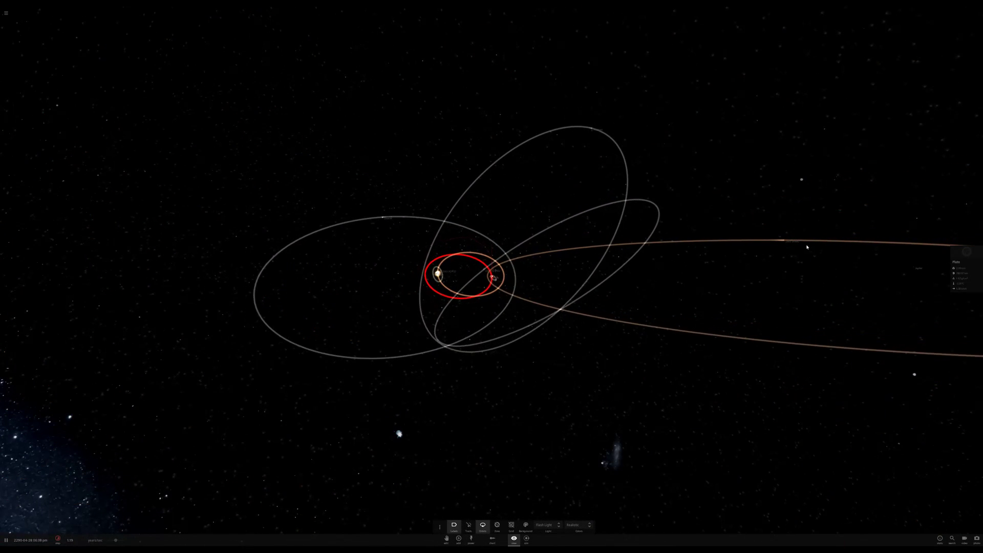
# Focus on Jupiter, inspect it up close from the side, and examine the space surrounding it.
pyautogui.scroll(-5, 798, 244)
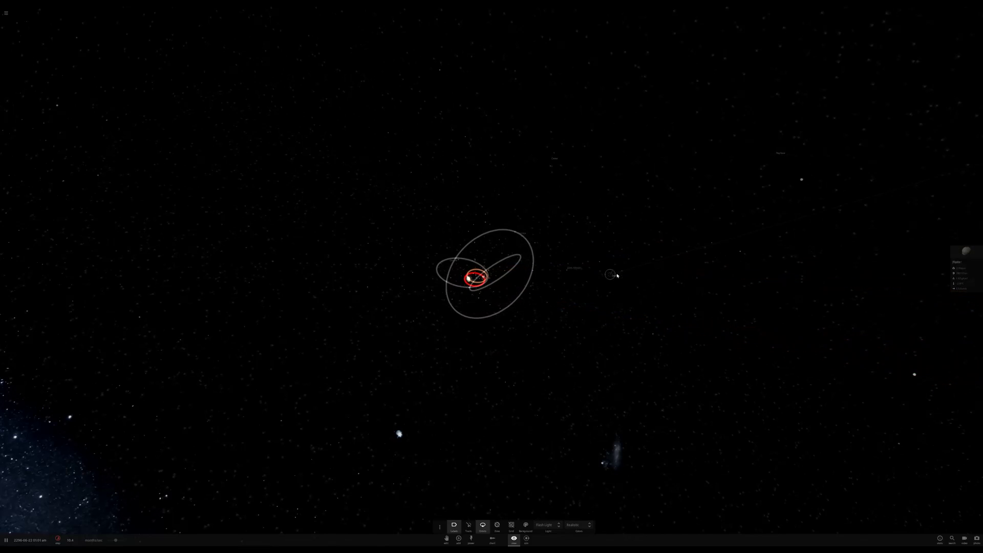
pyautogui.scroll(5, 590, 281)
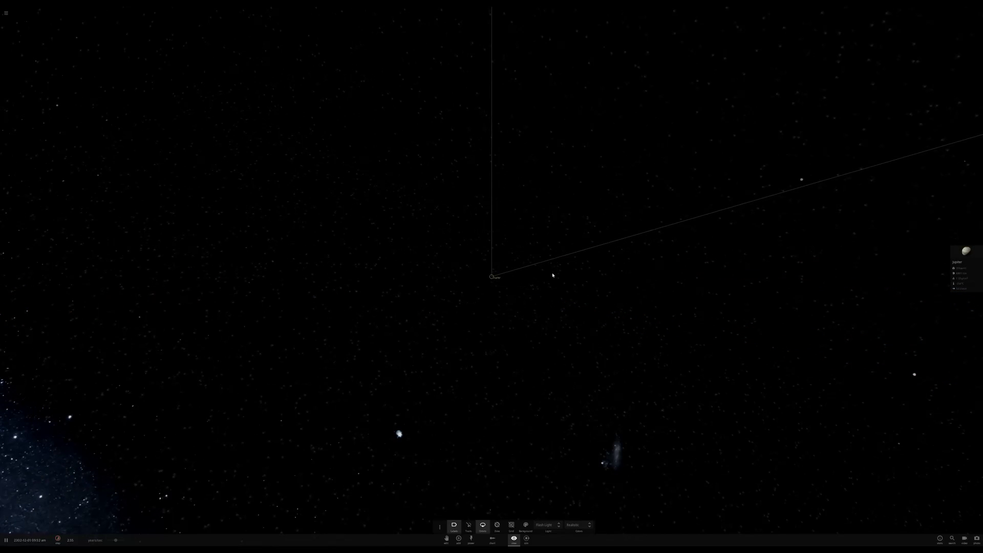
pyautogui.scroll(6, 552, 275)
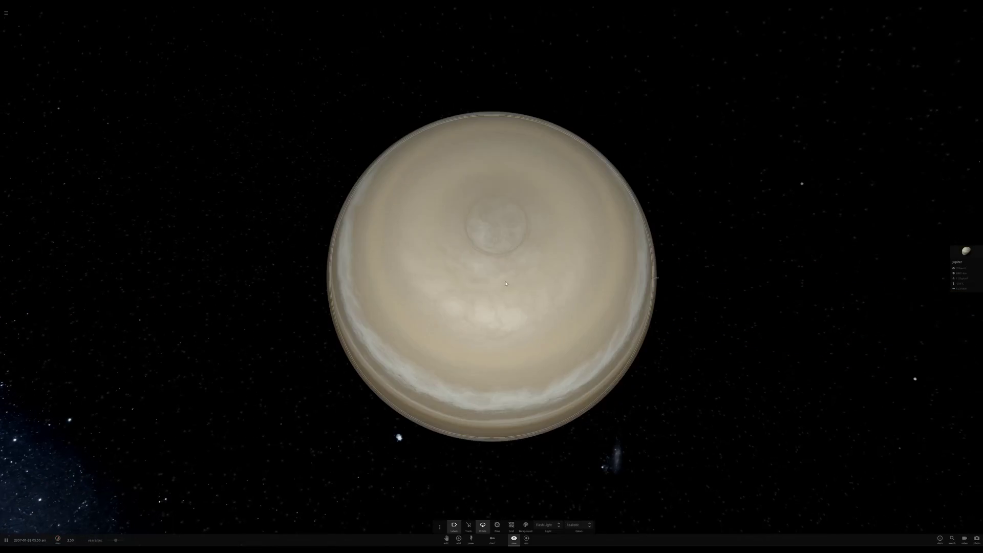
pyautogui.moveTo(552, 275); pyautogui.dragTo(501, 200)
pyautogui.scroll(-3, 501, 197)
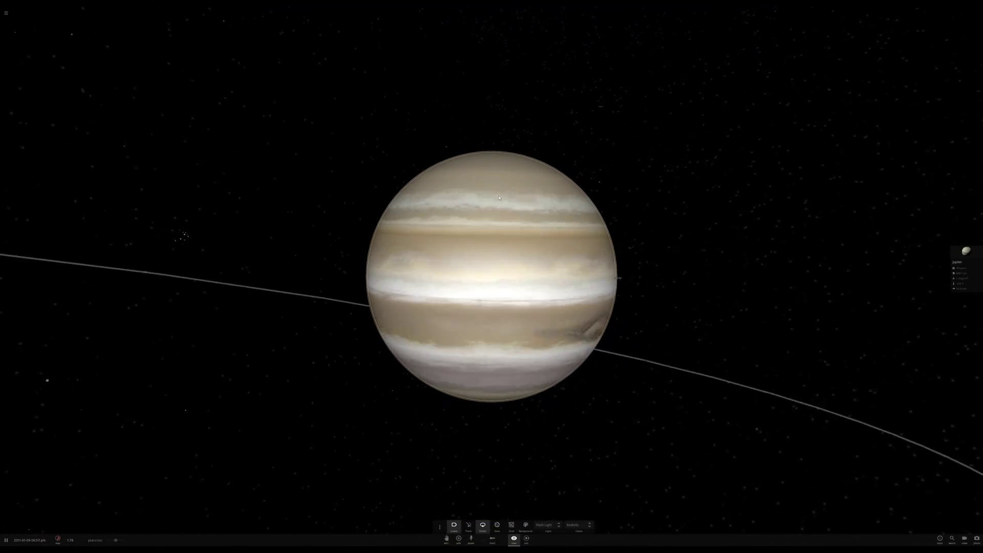
pyautogui.scroll(-2, 494, 200)
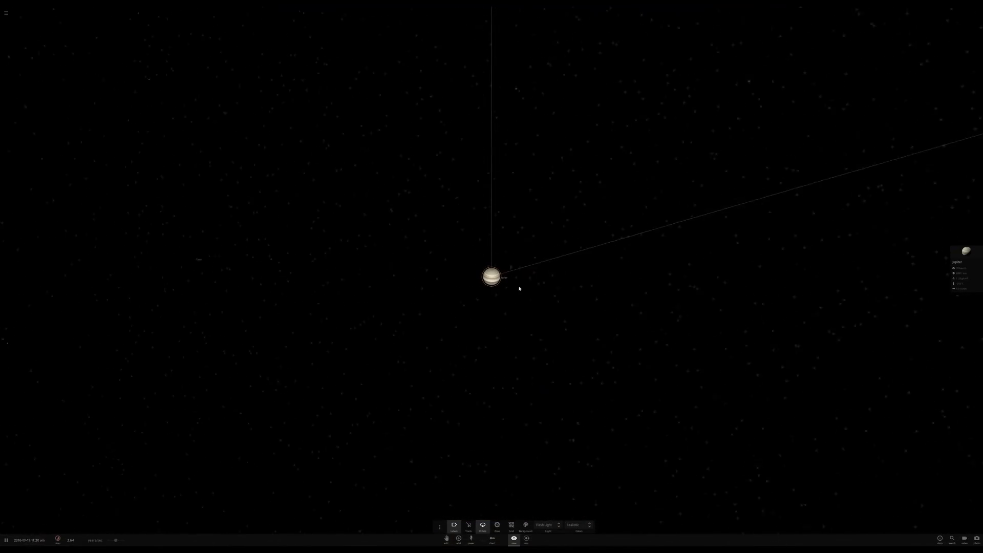
pyautogui.scroll(-3, 516, 294)
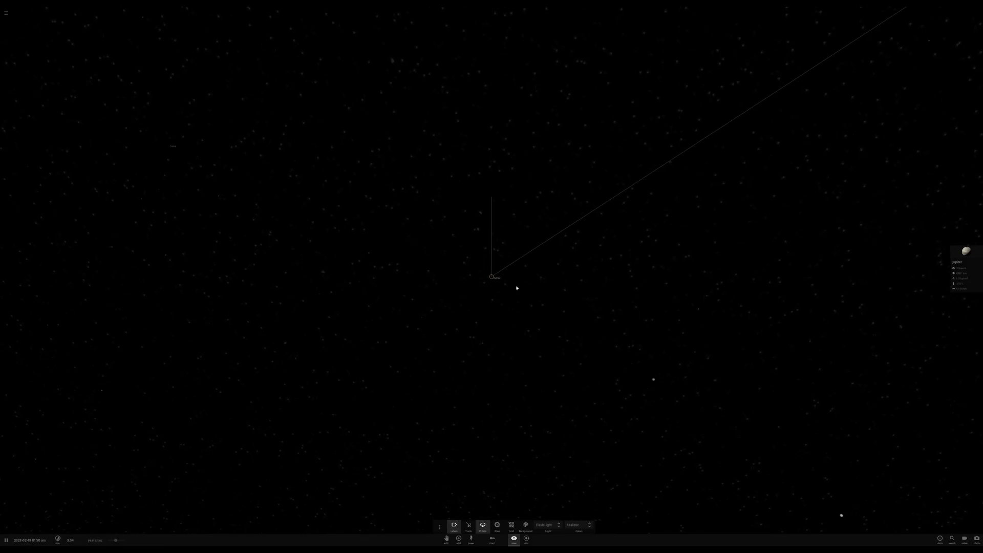
# Focus on the Sun and examine the inner planets' orbits from above and from a low angle.
pyautogui.scroll(-3, 516, 288)
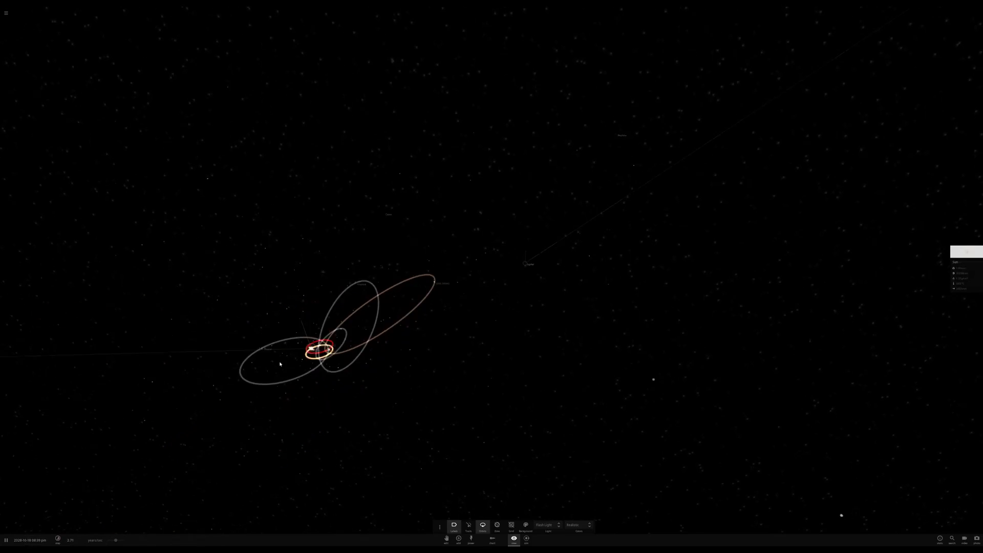
pyautogui.scroll(10, 357, 354)
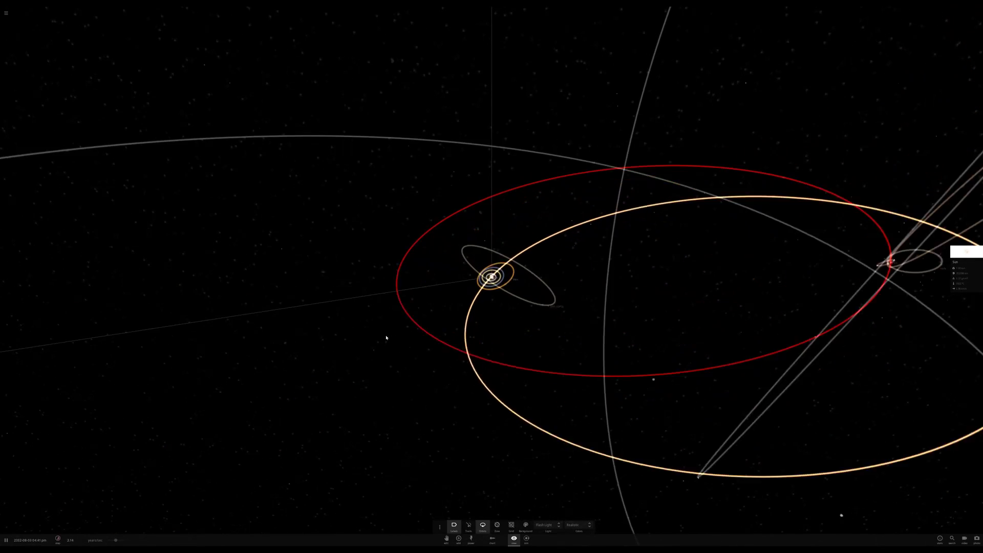
pyautogui.scroll(-5, 387, 338)
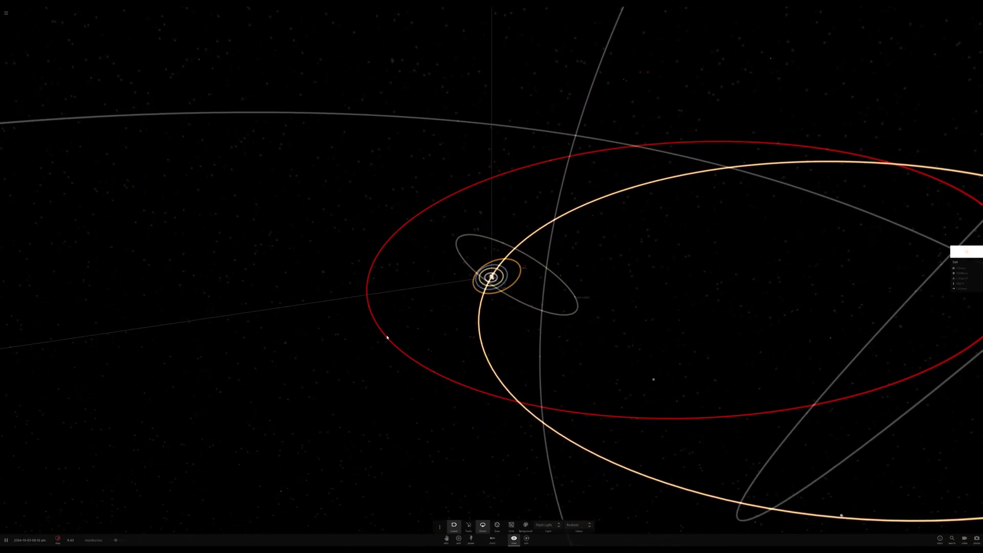
pyautogui.scroll(10, 390, 336)
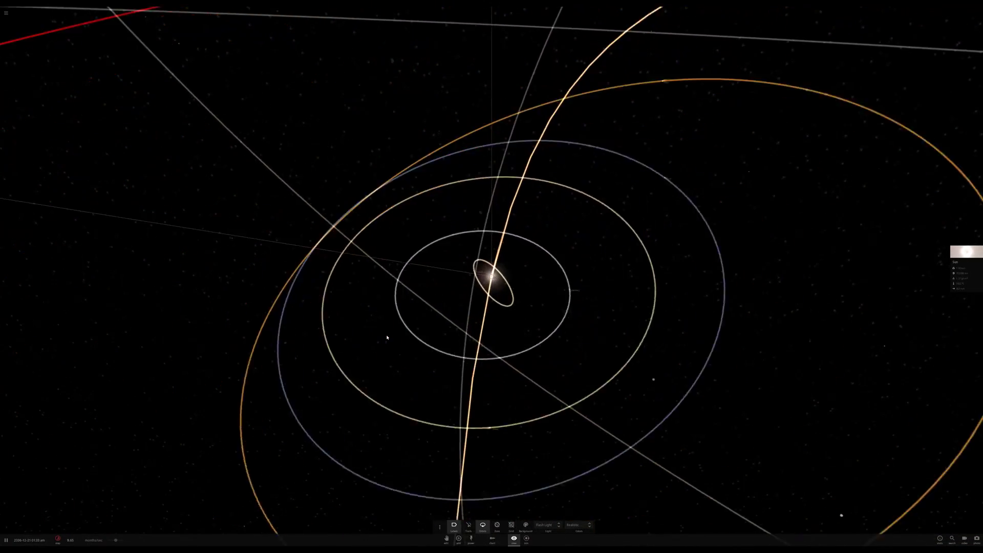
pyautogui.scroll(-3, 395, 334)
pyautogui.moveTo(418, 325); pyautogui.dragTo(465, 280)
pyautogui.scroll(-5, 465, 280)
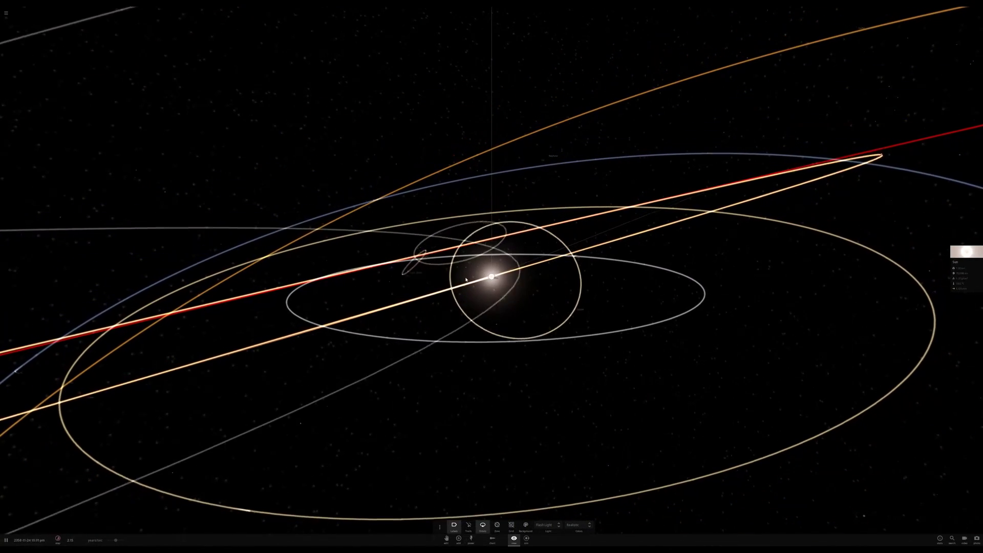
# Examine the orbit of Pluto and the outer bodies relative to the Sun from several angles.
pyautogui.scroll(-5, 466, 280)
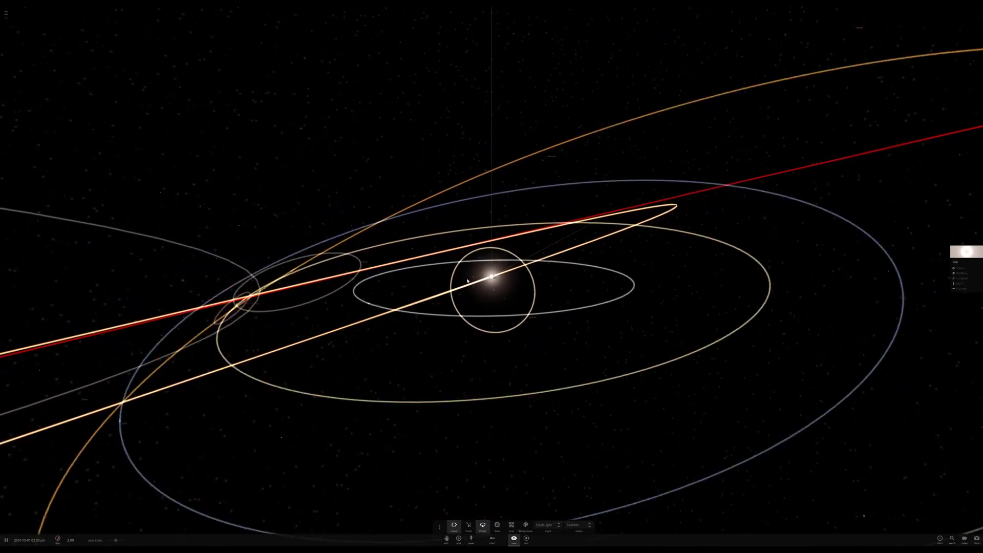
pyautogui.scroll(-10, 467, 281)
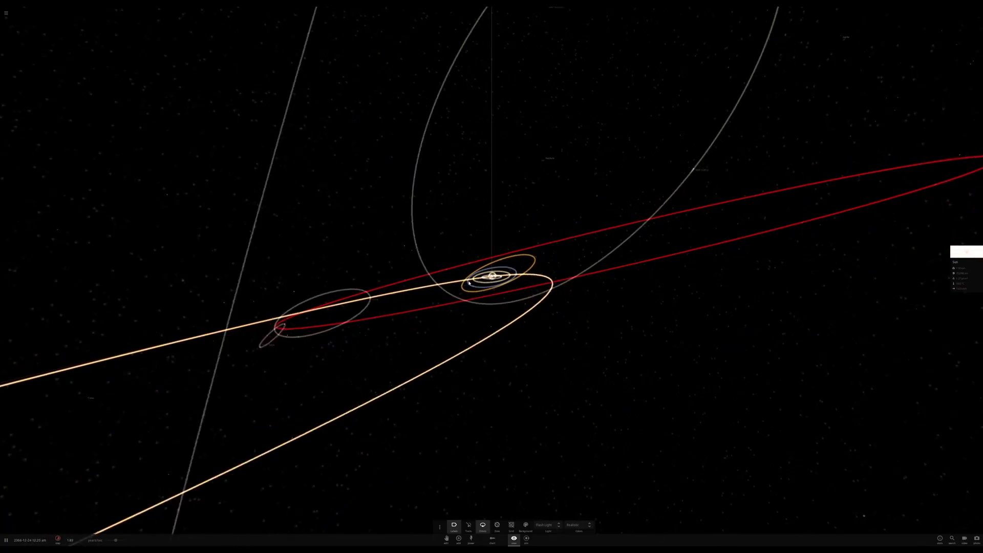
pyautogui.moveTo(470, 283); pyautogui.dragTo(539, 314)
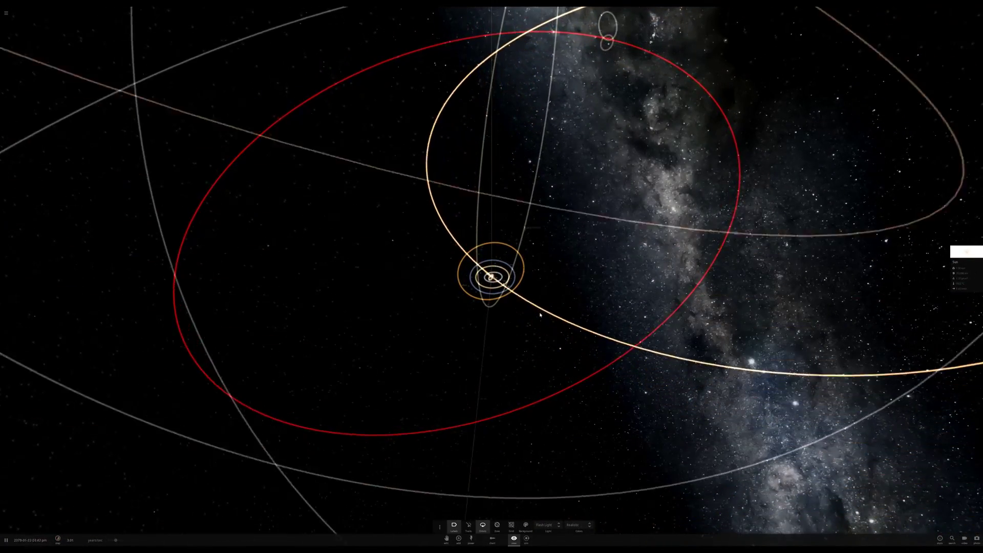
pyautogui.scroll(-5, 540, 315)
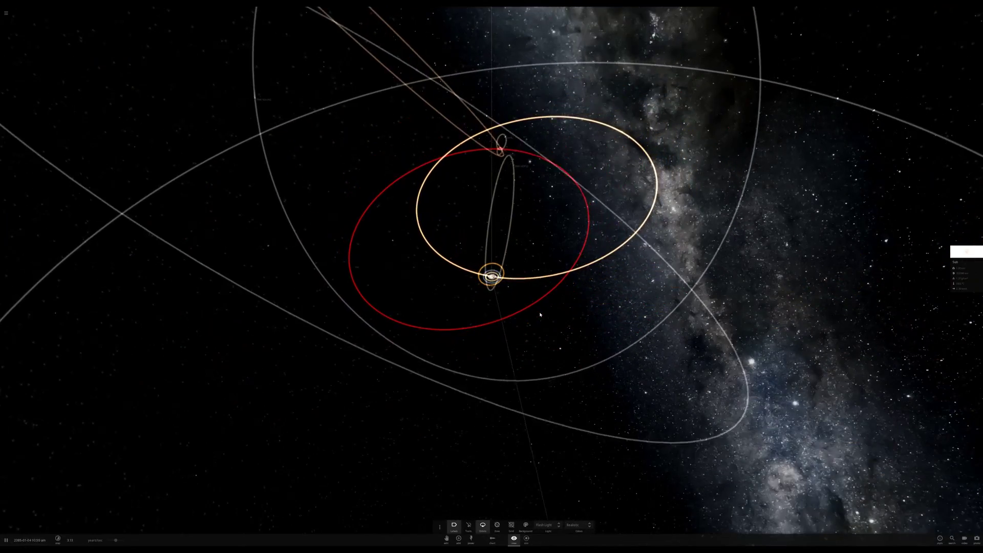
pyautogui.moveTo(533, 253); pyautogui.dragTo(504, 281)
# Slow the simulation speed and focus on Earth among the inner planets' orbits.
pyautogui.scroll(6, 504, 281)
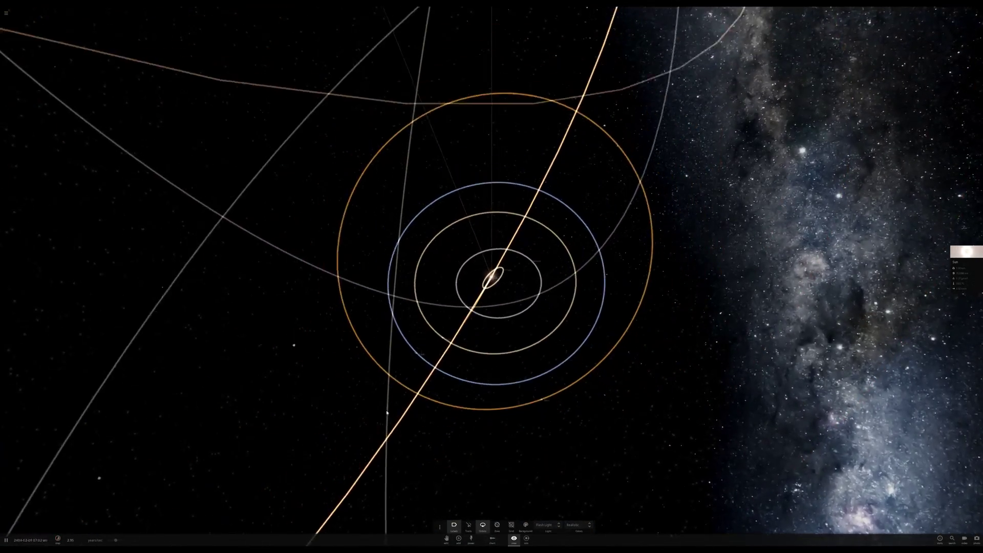
pyautogui.moveTo(117, 540); pyautogui.dragTo(97, 545)
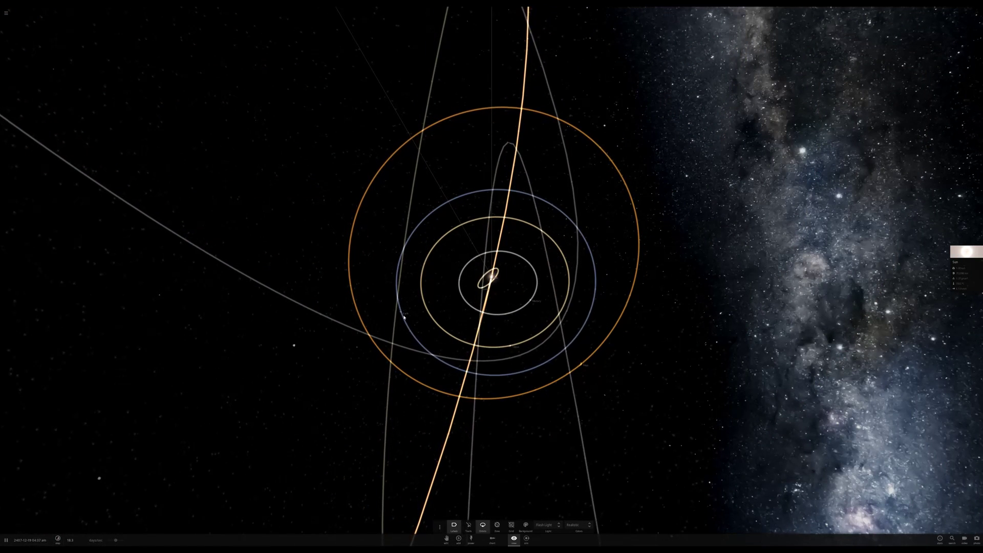
pyautogui.click(404, 318)
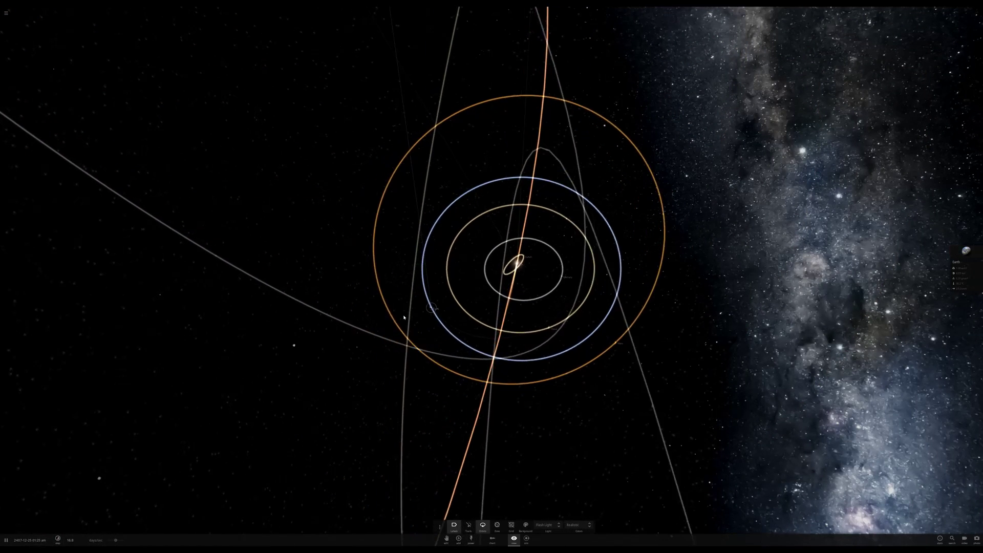
# Open Earth's properties and inspect the planet up close.
pyautogui.click(967, 251)
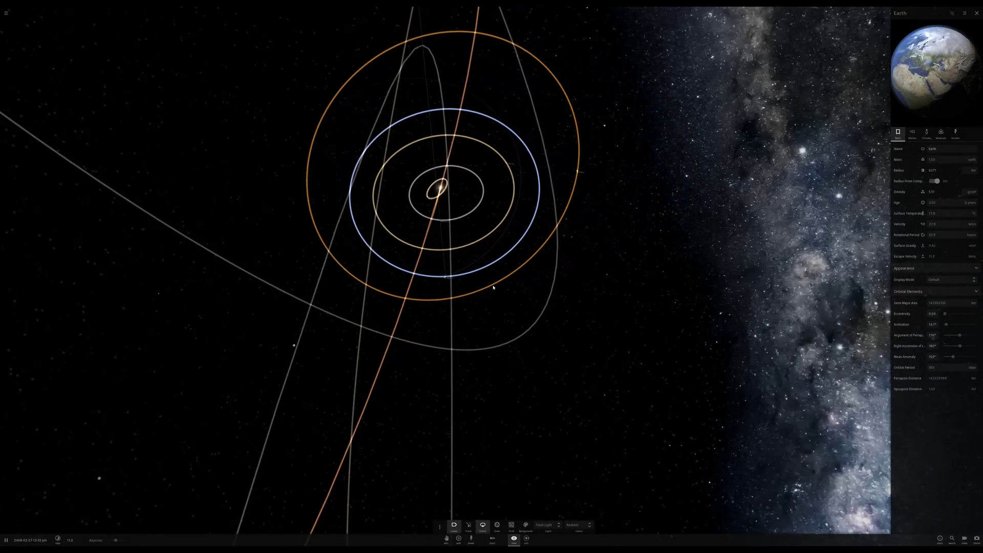
pyautogui.scroll(15, 378, 320)
pyautogui.scroll(-3, 407, 308)
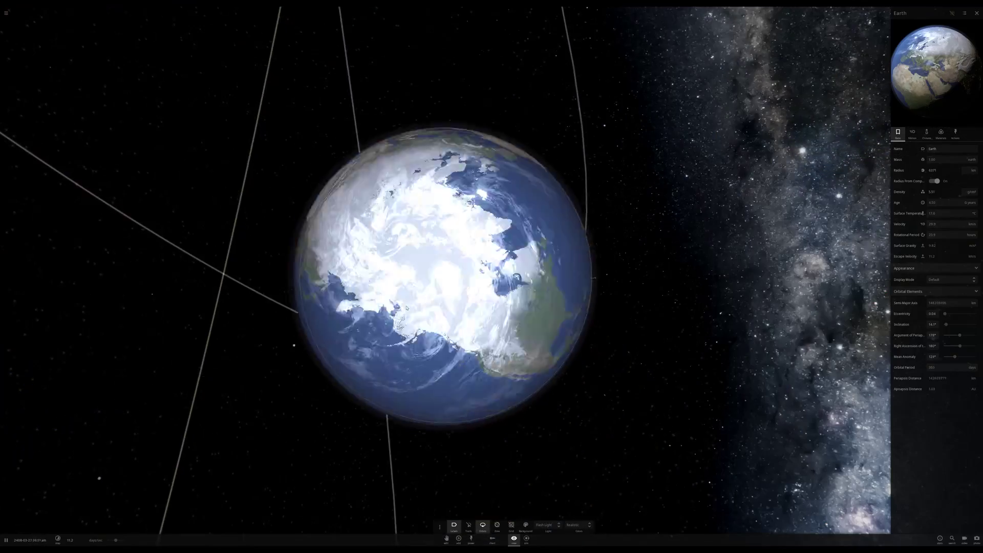
pyautogui.scroll(-10, 406, 309)
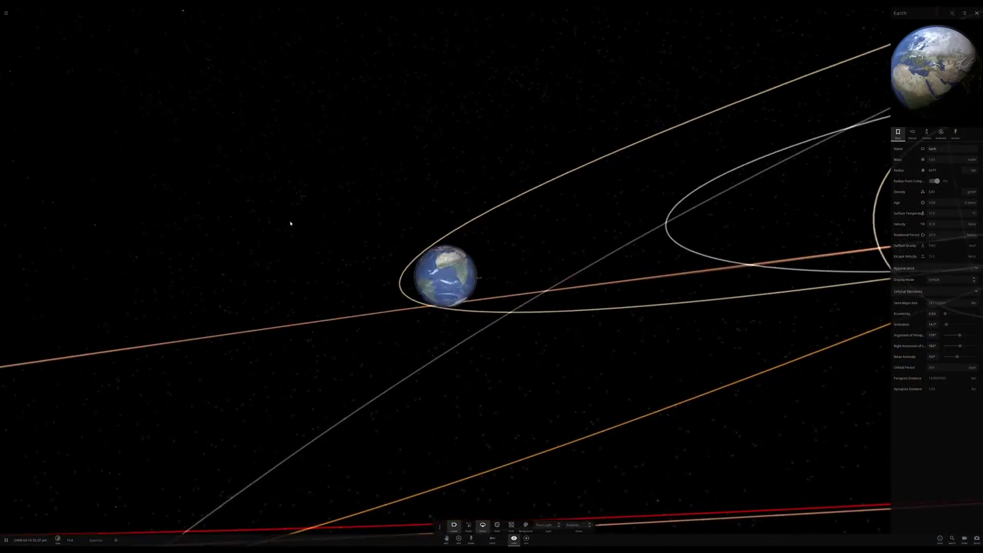
# Examine the inner planets' orbits and the wider system around Earth from several angles and distances, and close Earth's properties.
pyautogui.moveTo(336, 233); pyautogui.dragTo(397, 251)
pyautogui.scroll(-5, 399, 251)
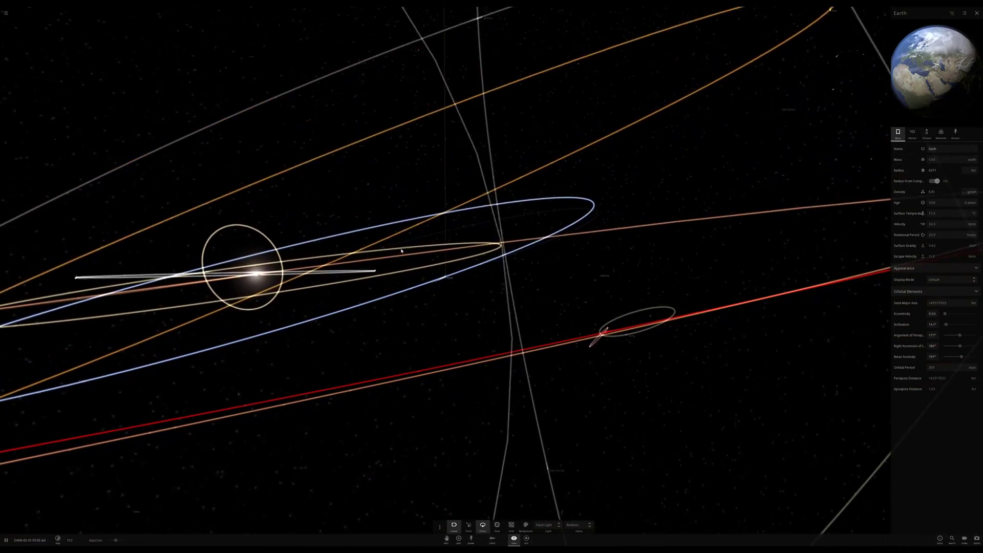
pyautogui.scroll(-3, 401, 251)
pyautogui.moveTo(401, 251); pyautogui.dragTo(439, 324)
pyautogui.scroll(-8, 438, 324)
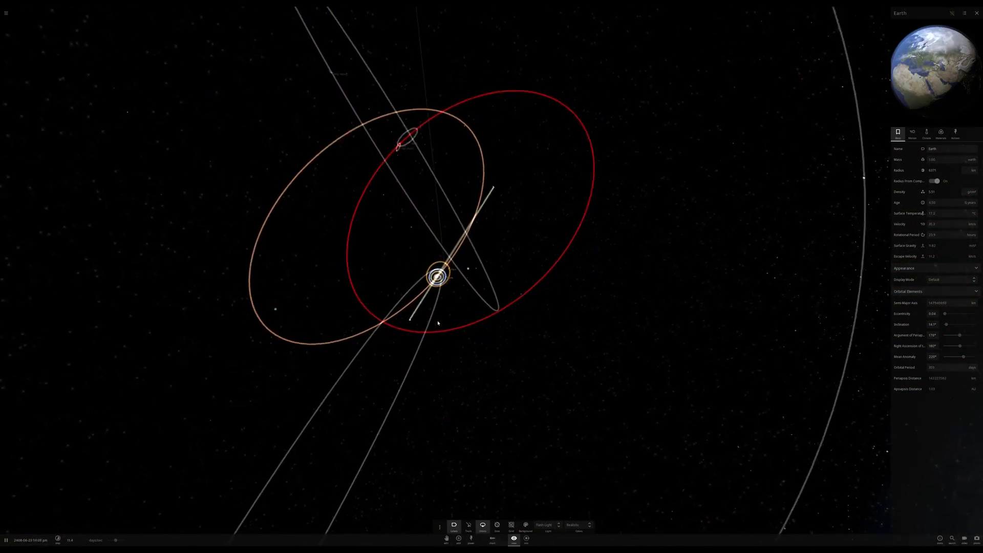
pyautogui.scroll(-5, 438, 318)
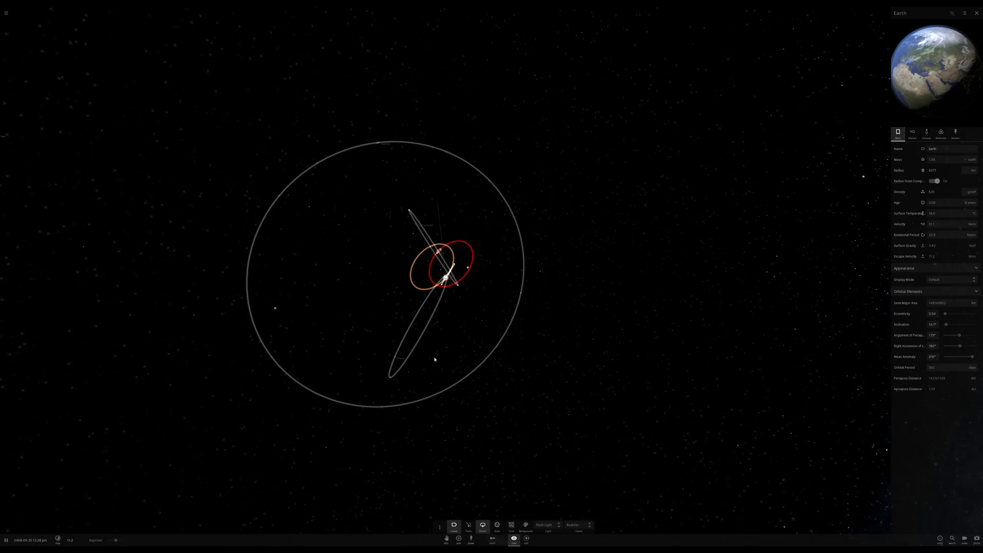
pyautogui.scroll(5, 425, 313)
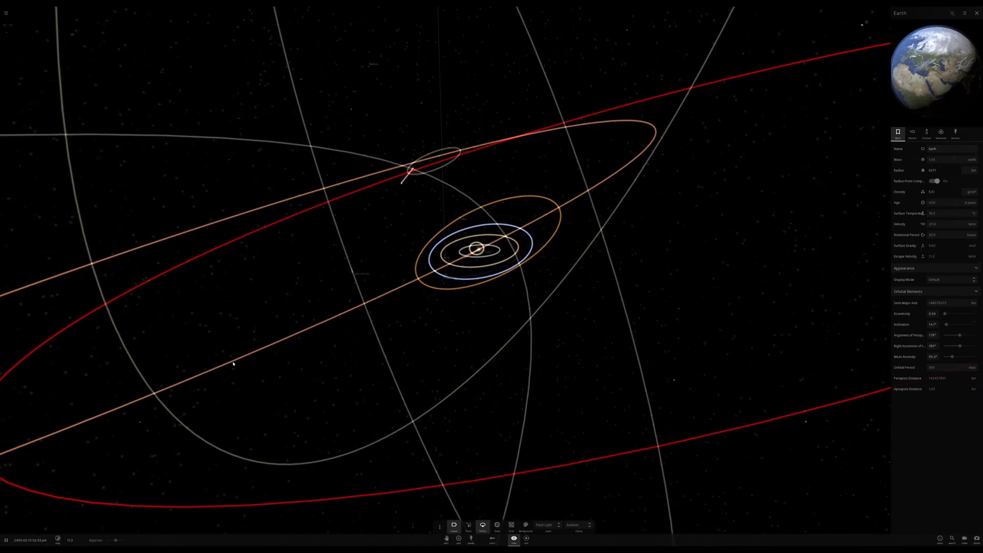
pyautogui.press('Escape')
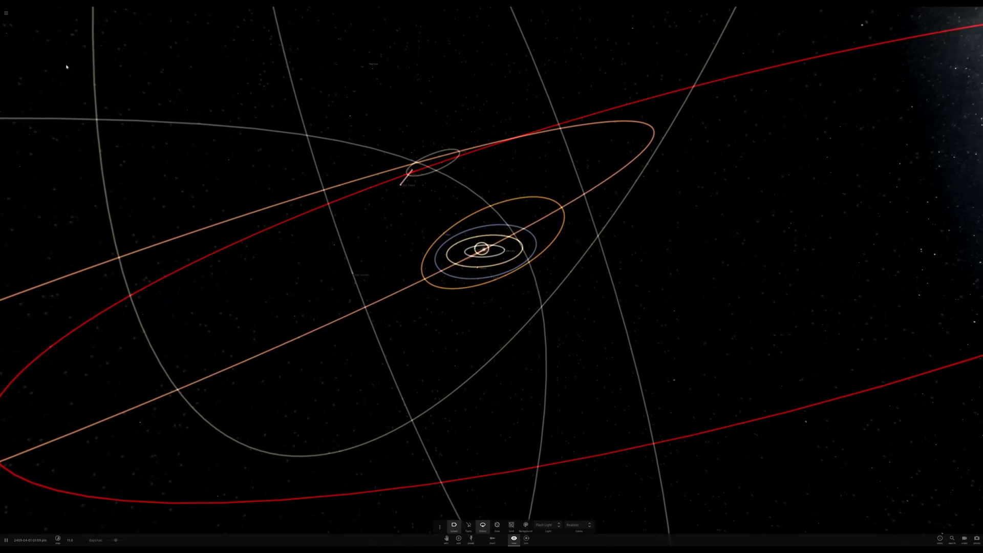
# Look through the settings categories and set the window resolution to 1920 x 1080 in the graphics settings.
pyautogui.press('Escape')
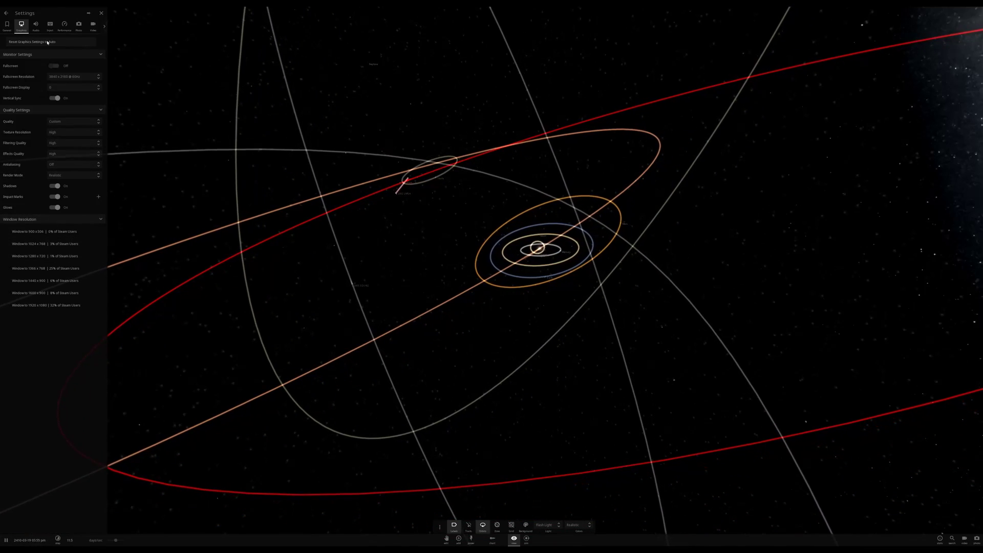
pyautogui.click(50, 25)
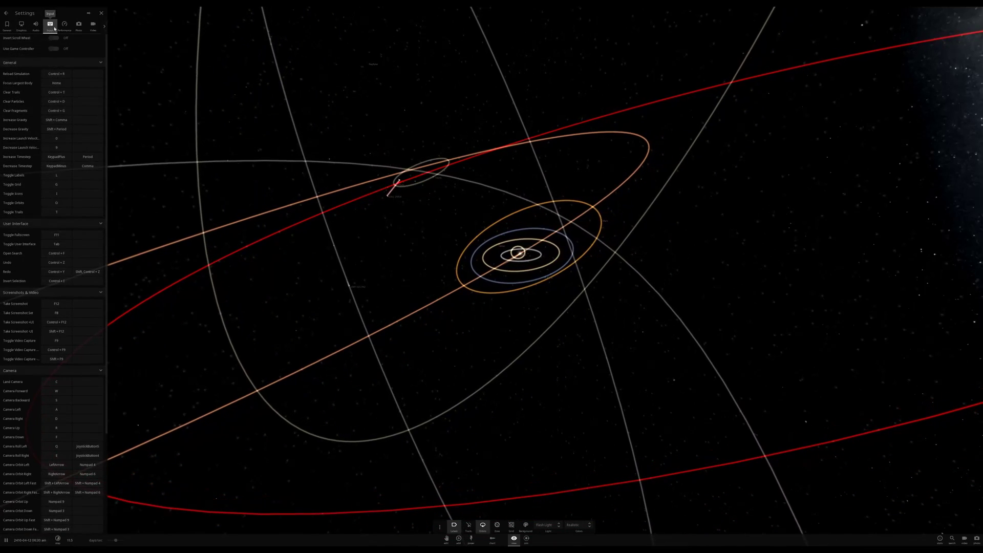
pyautogui.click(65, 26)
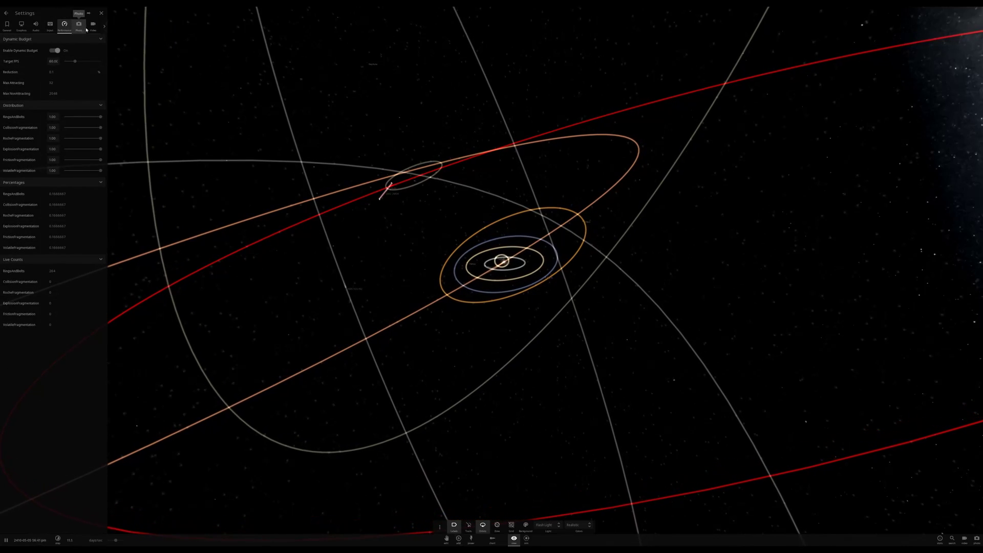
pyautogui.click(95, 25)
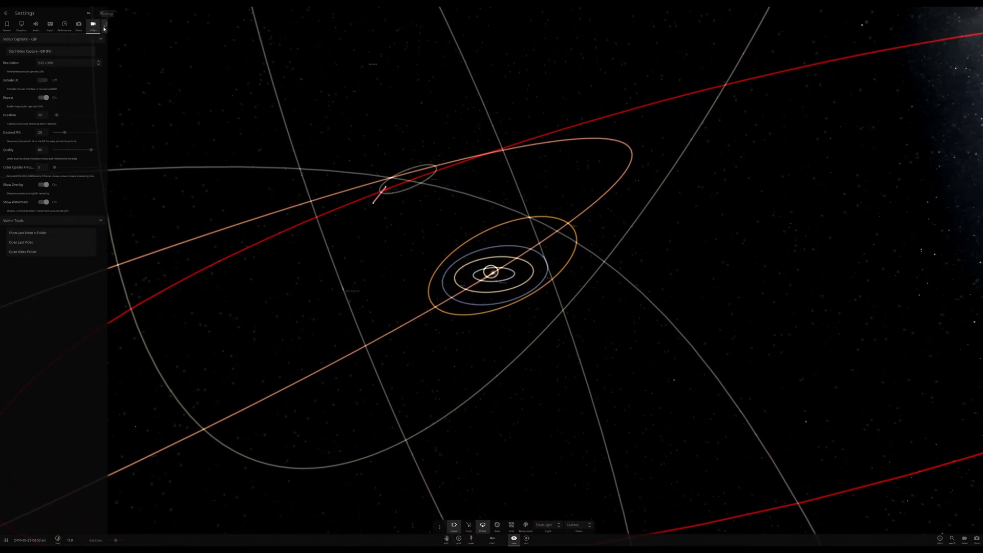
pyautogui.click(44, 24)
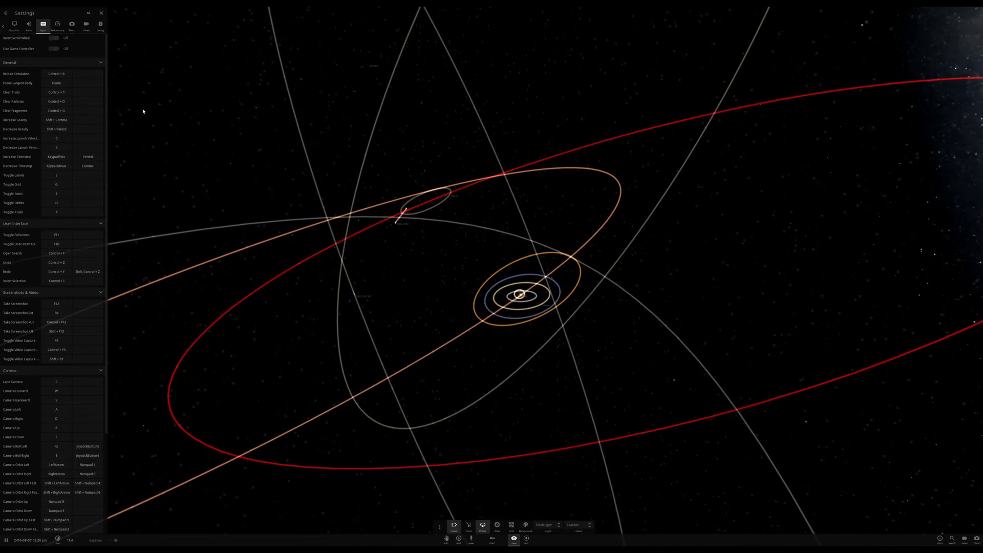
pyautogui.click(15, 26)
pyautogui.click(3, 26)
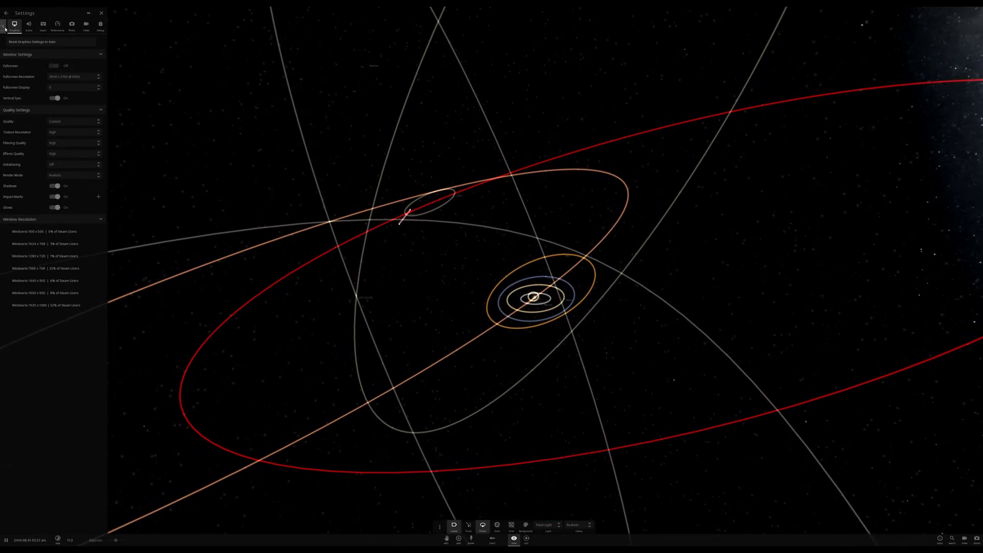
pyautogui.click(6, 29)
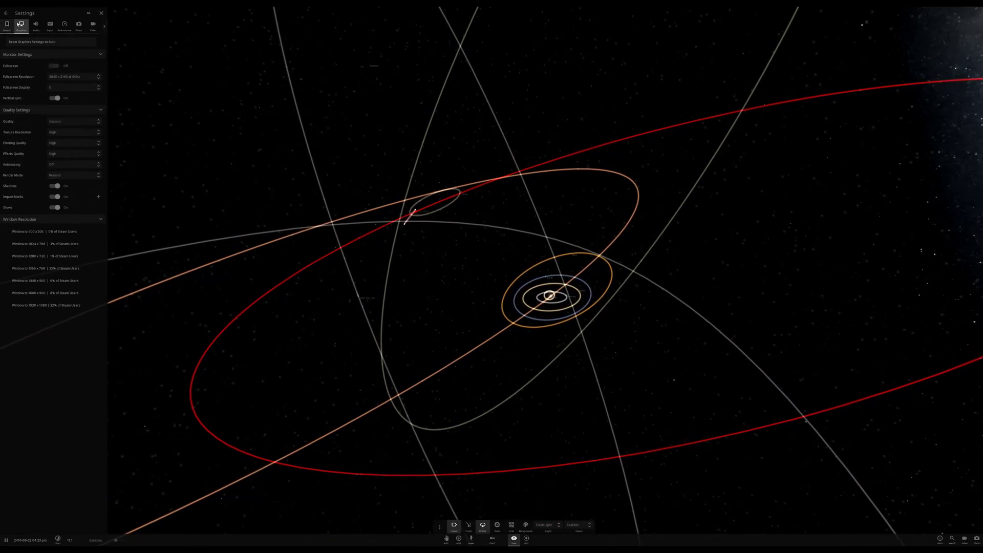
pyautogui.click(46, 306)
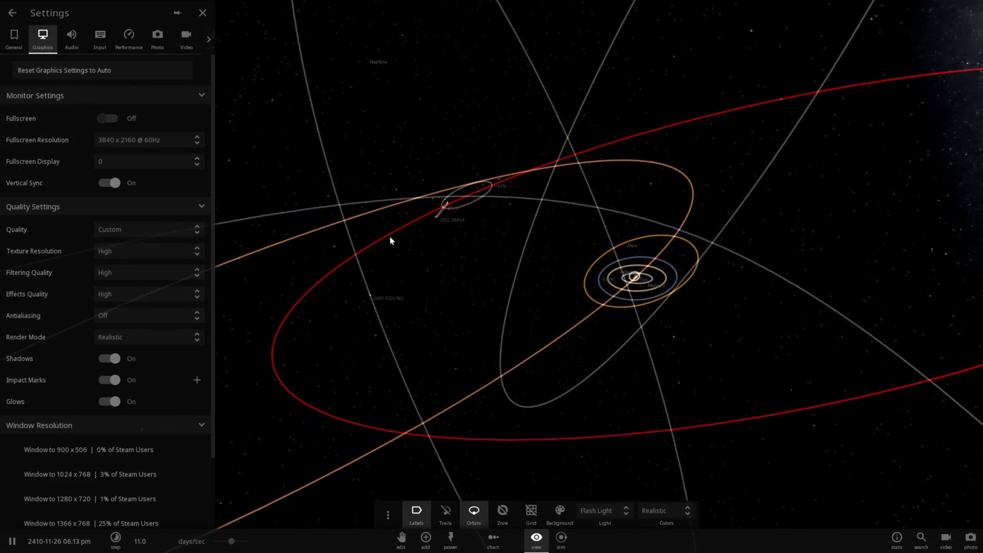
# Examine the orbits from far and near, select the Sun, and open its properties.
pyautogui.scroll(-8, 400, 251)
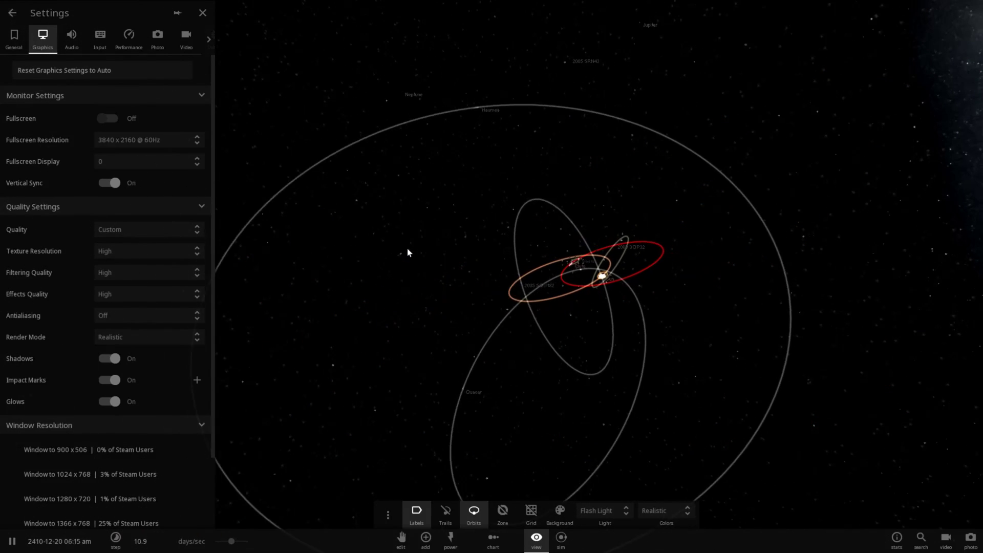
pyautogui.scroll(10, 409, 253)
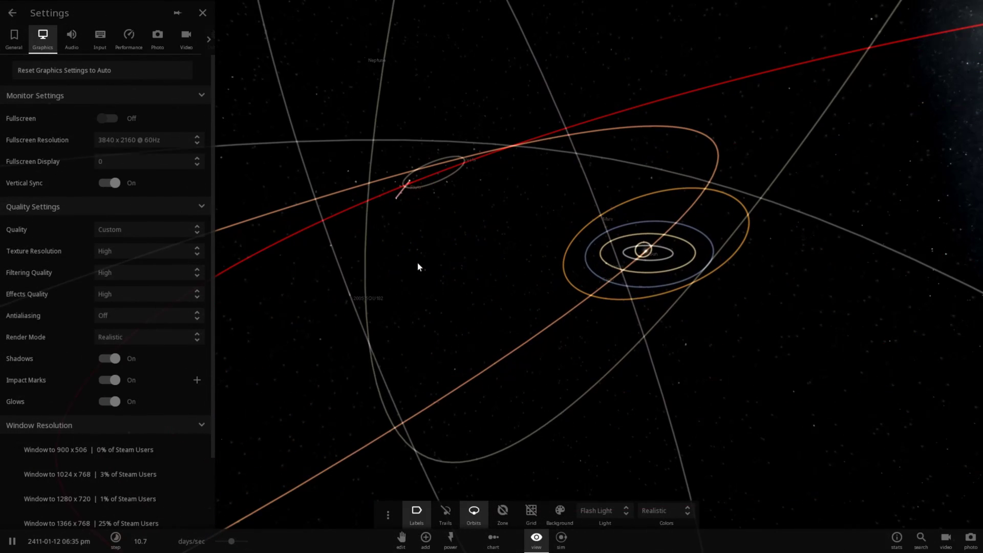
pyautogui.scroll(-5, 622, 328)
pyautogui.click(614, 261)
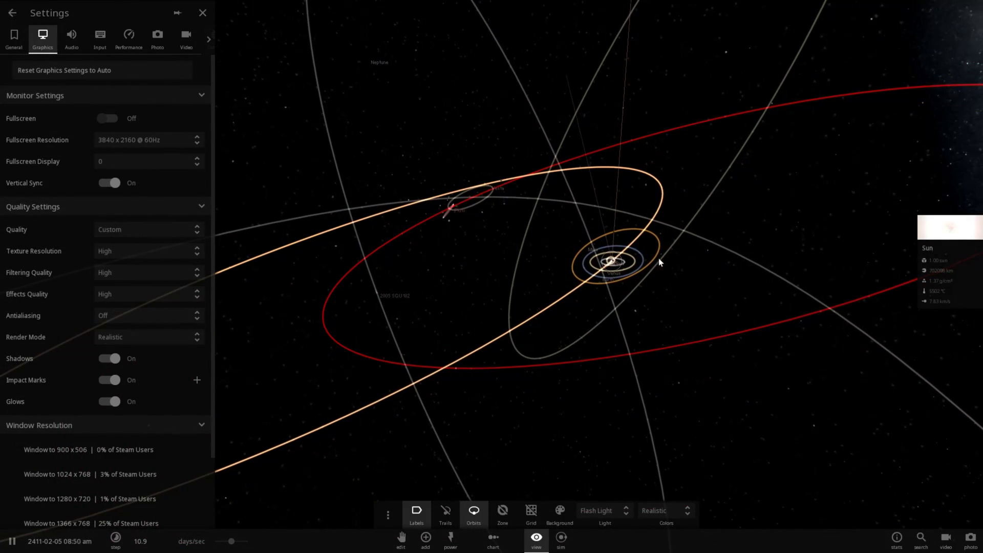
pyautogui.click(951, 240)
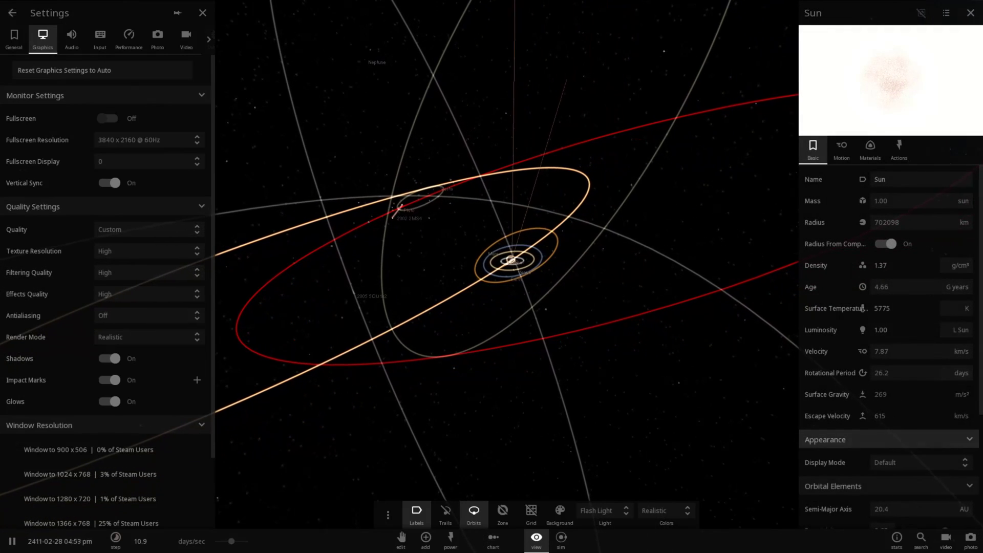